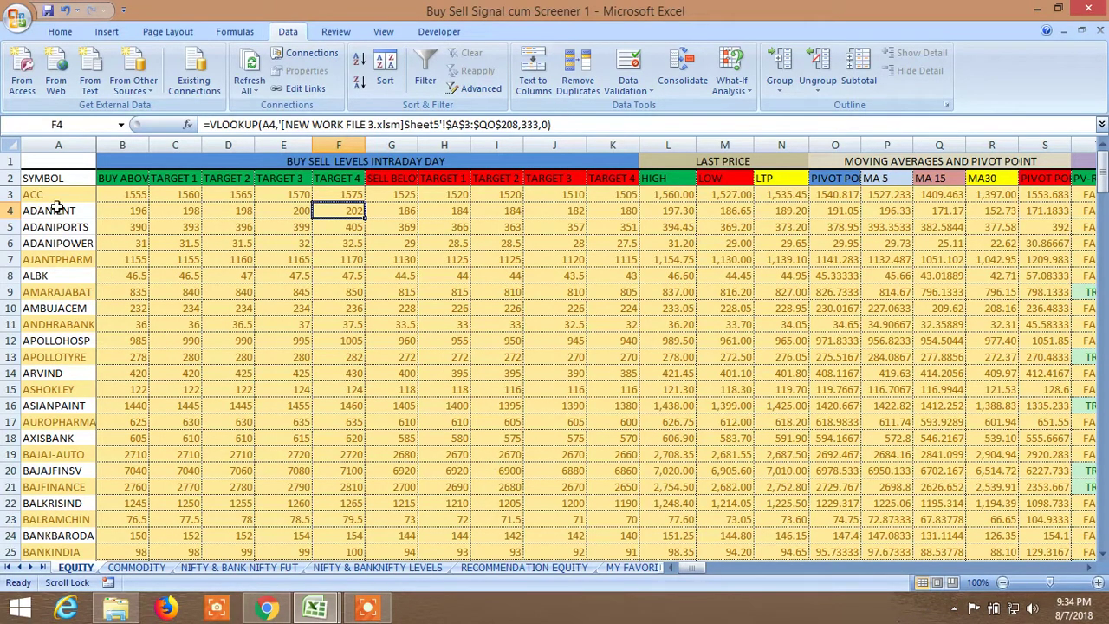
Step: Turn on filtering for header row 2 of the EQUITY sheet
{"action": "left_click", "coordinate": [10, 177]}
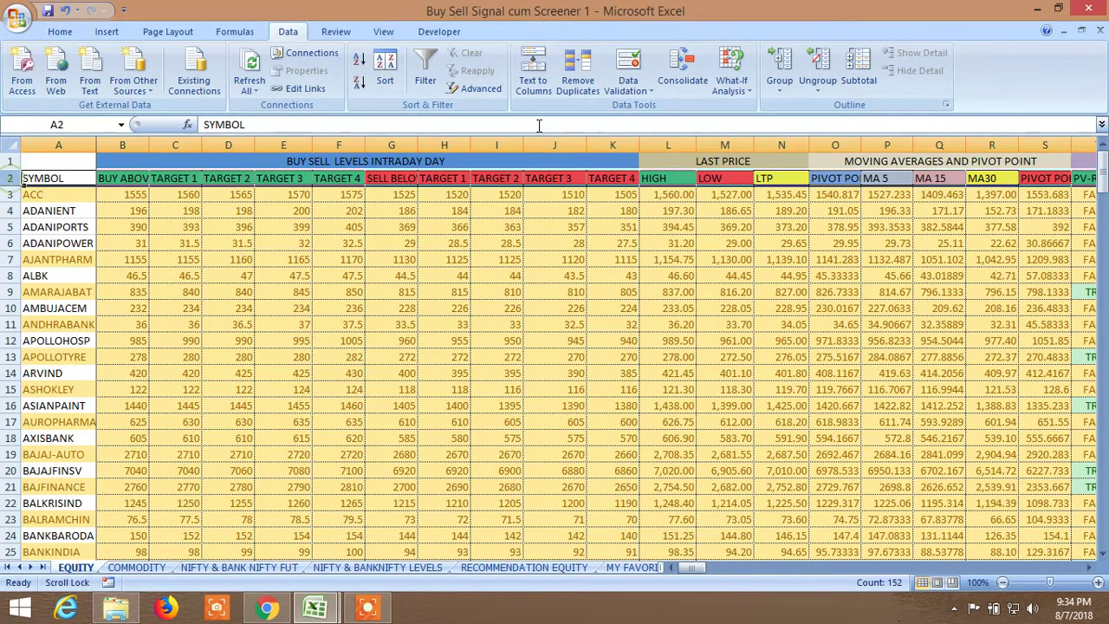
{"action": "left_click", "coordinate": [427, 81]}
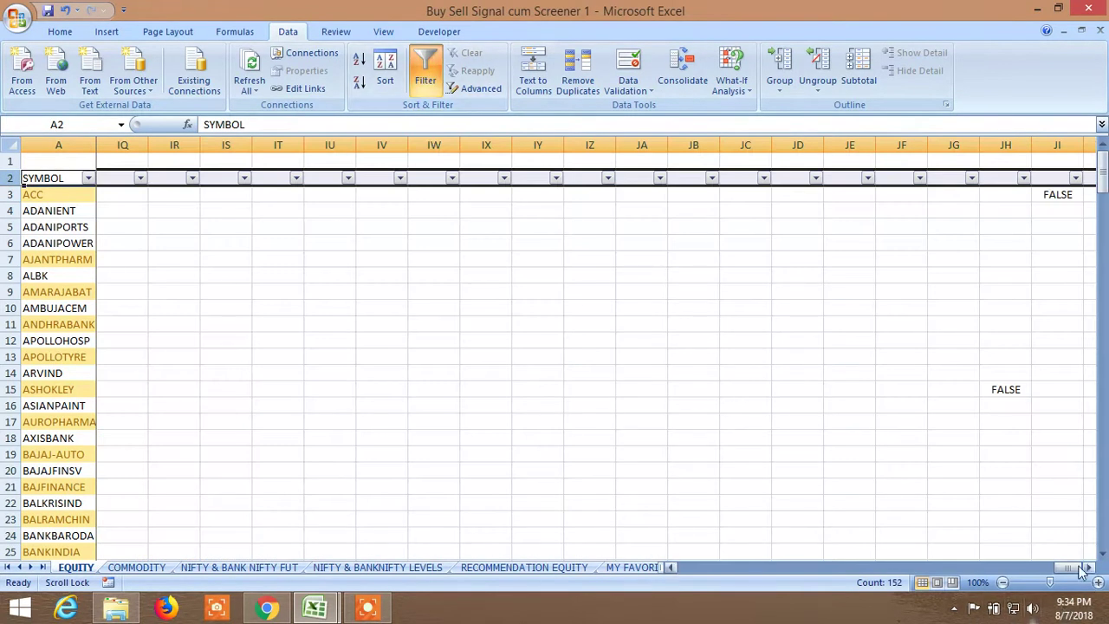
Step: Filter the SELL column under PROBABILITY 2 to exclude FALSE, keeping only the 0 rows
{"action": "left_click_drag", "start_coordinate": [1071, 569], "coordinate": [895, 582]}
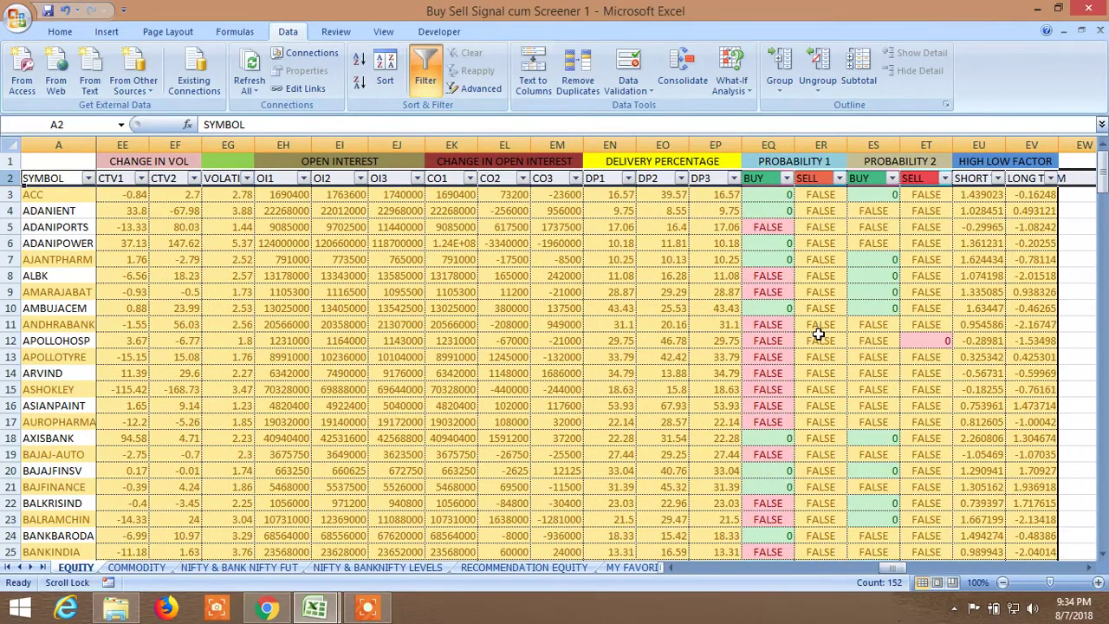
{"action": "scroll", "coordinate": [818, 335], "scroll_direction": "down", "scroll_amount": 20}
{"action": "scroll", "coordinate": [818, 334], "scroll_direction": "down", "scroll_amount": 20}
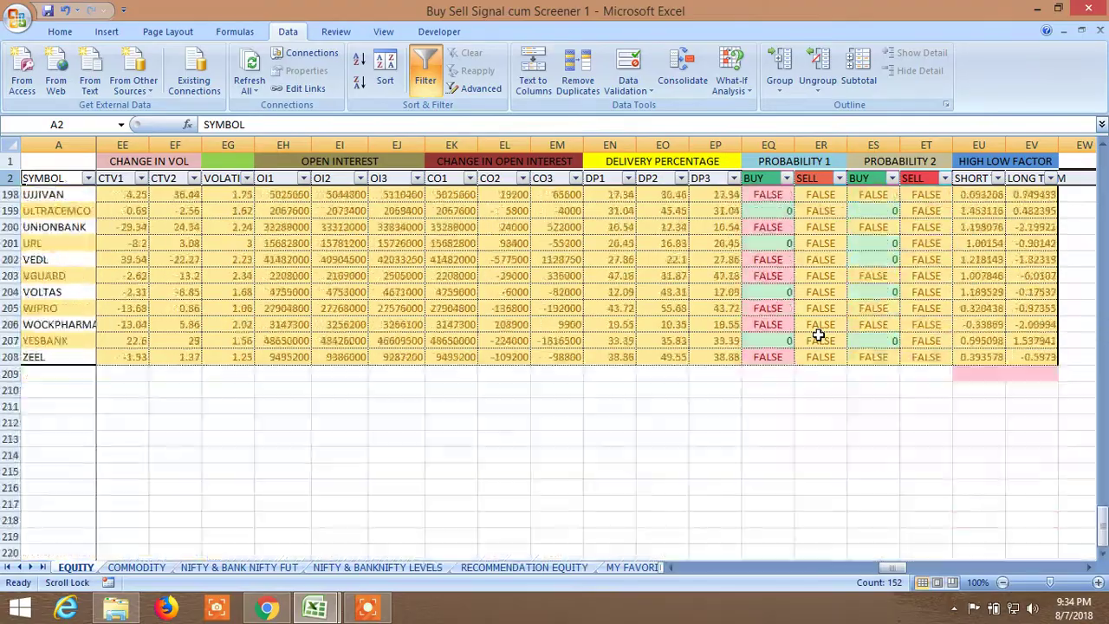
{"action": "scroll", "coordinate": [818, 334], "scroll_direction": "up", "scroll_amount": 20}
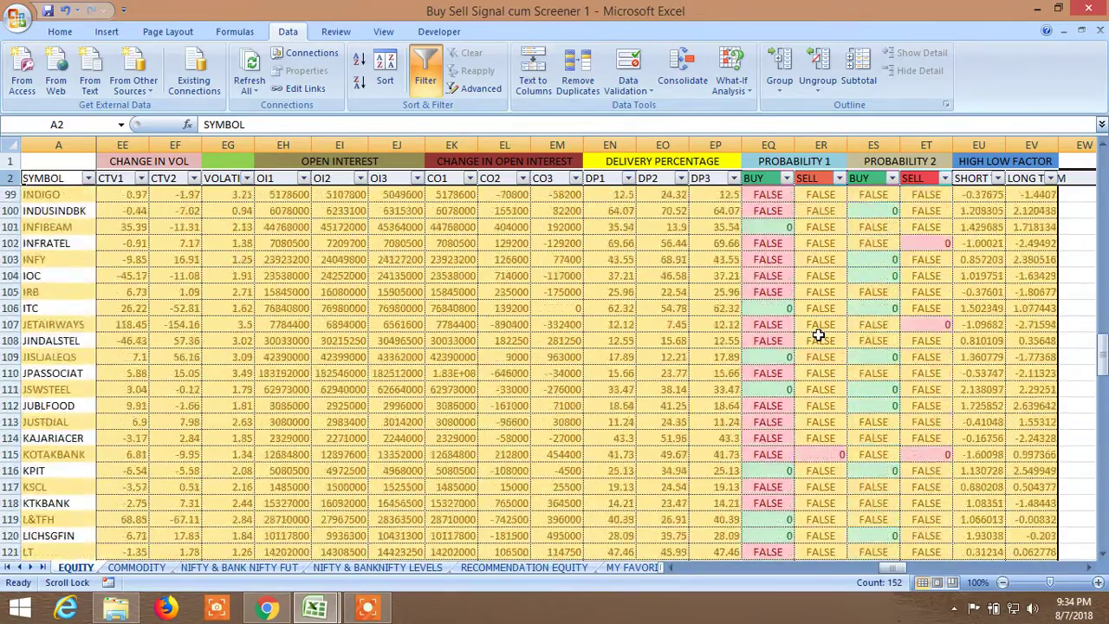
{"action": "scroll", "coordinate": [818, 334], "scroll_direction": "up", "scroll_amount": 20}
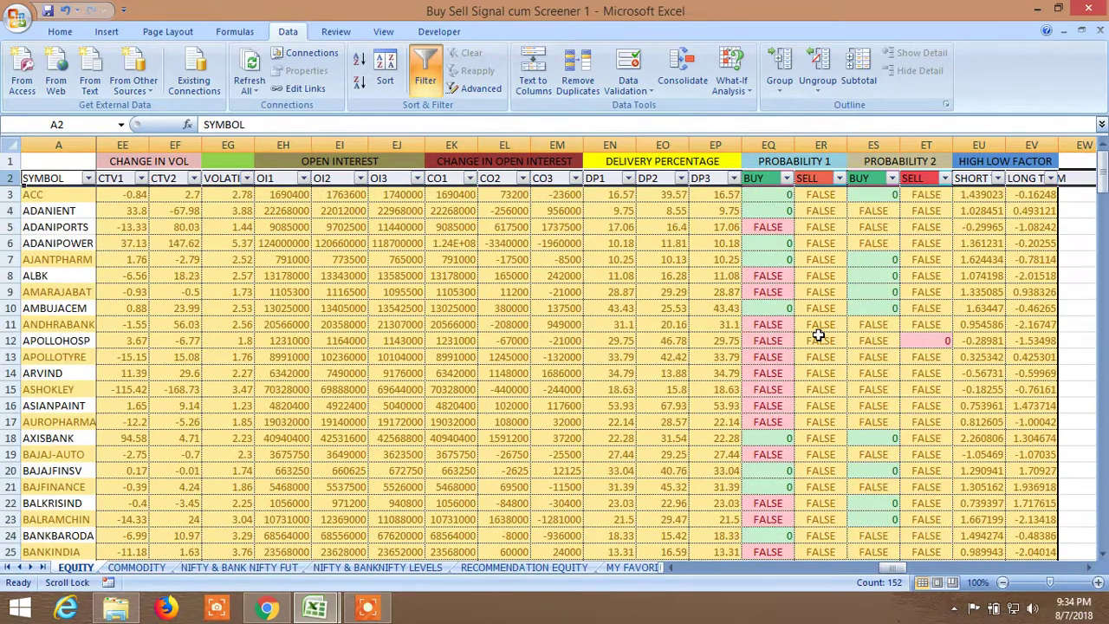
{"action": "left_click", "coordinate": [944, 180]}
{"action": "left_click", "coordinate": [944, 179]}
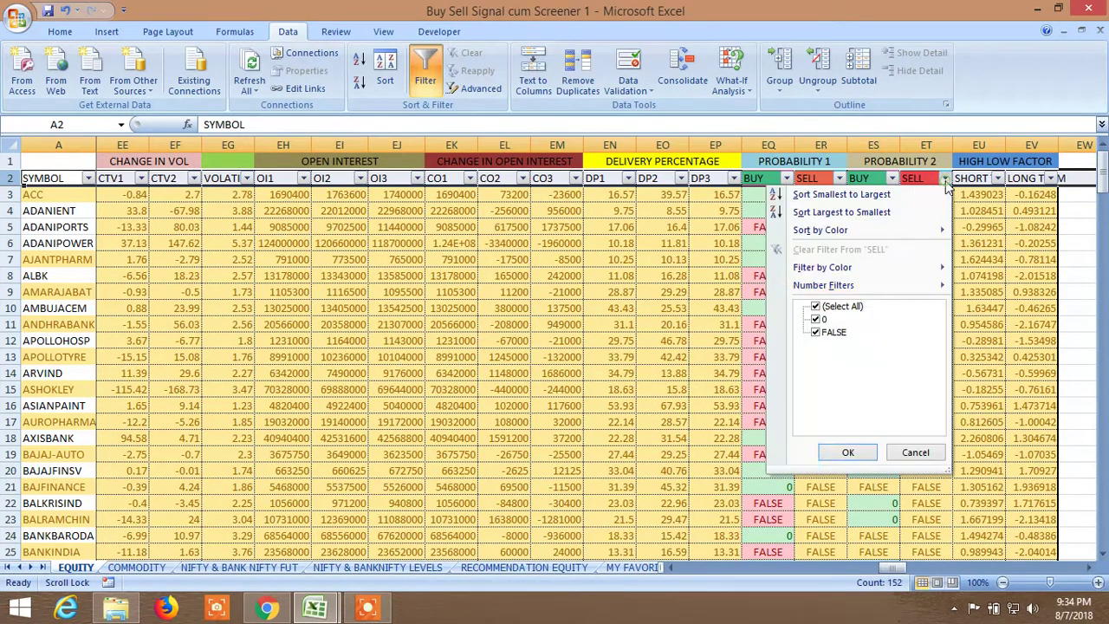
{"action": "left_click", "coordinate": [817, 332]}
{"action": "left_click", "coordinate": [839, 451]}
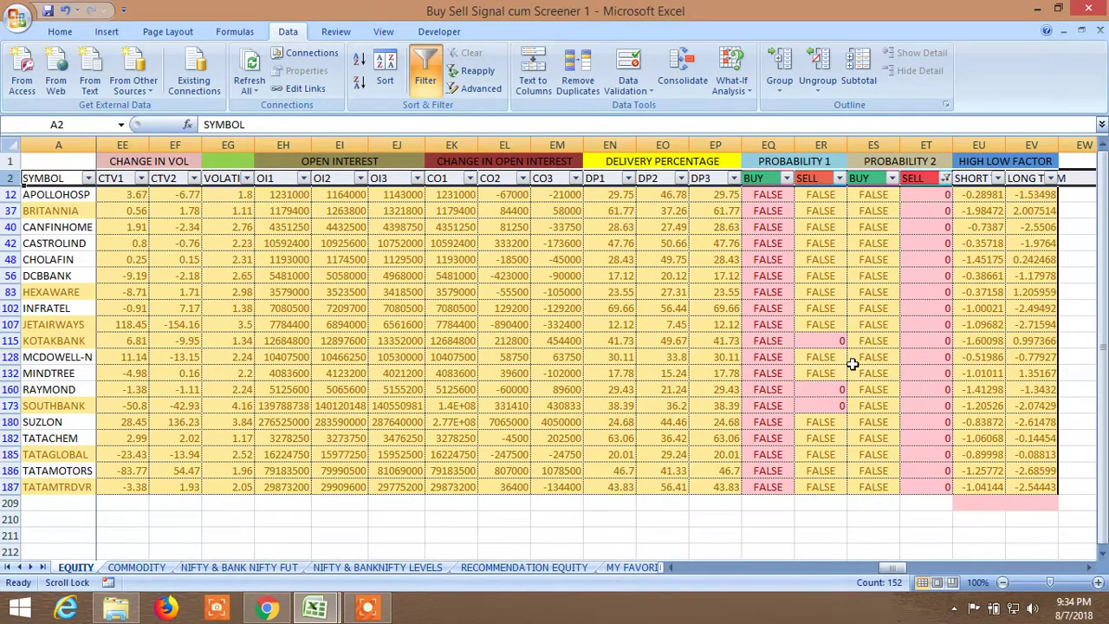
Step: Filter the SELL column under PROBABILITY 1 to exclude FALSE, keeping only the 0 rows
{"action": "left_click", "coordinate": [838, 179]}
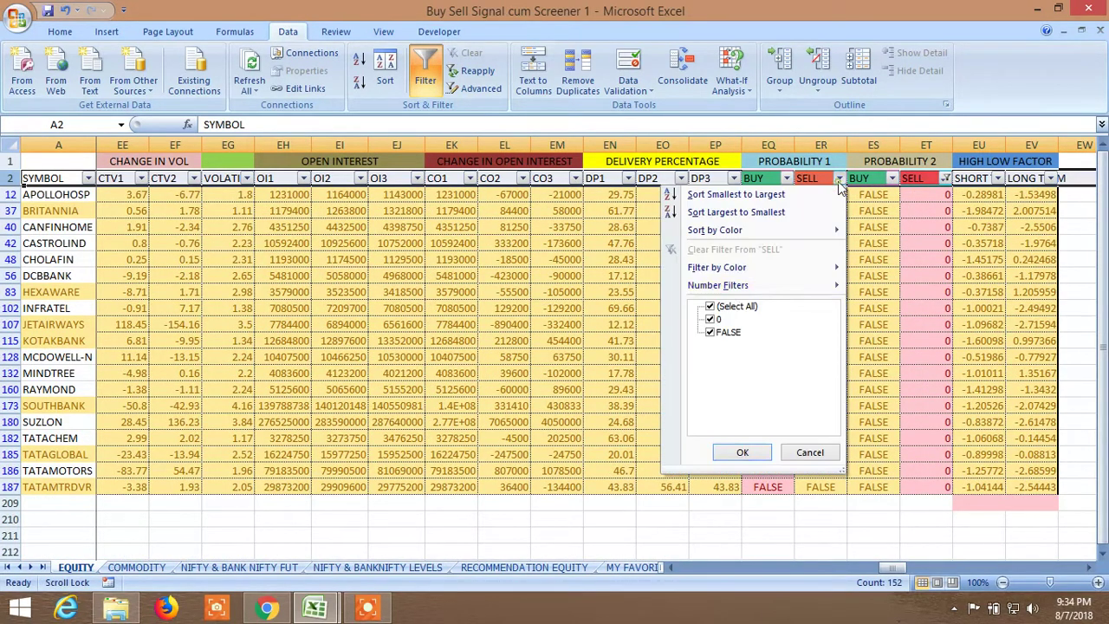
{"action": "left_click", "coordinate": [710, 333]}
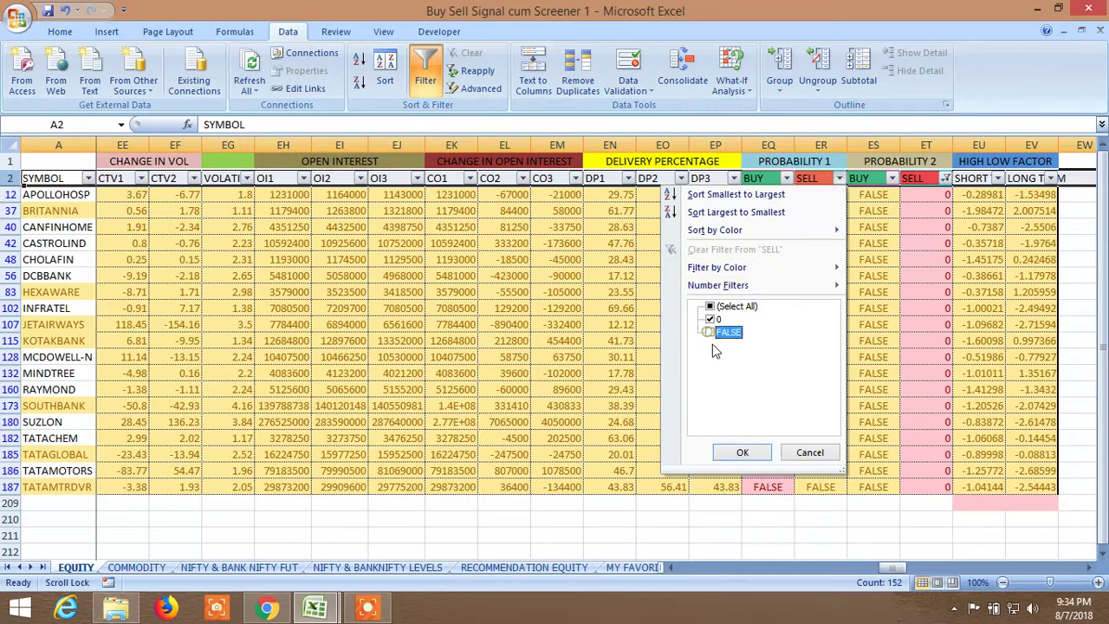
{"action": "left_click", "coordinate": [743, 454]}
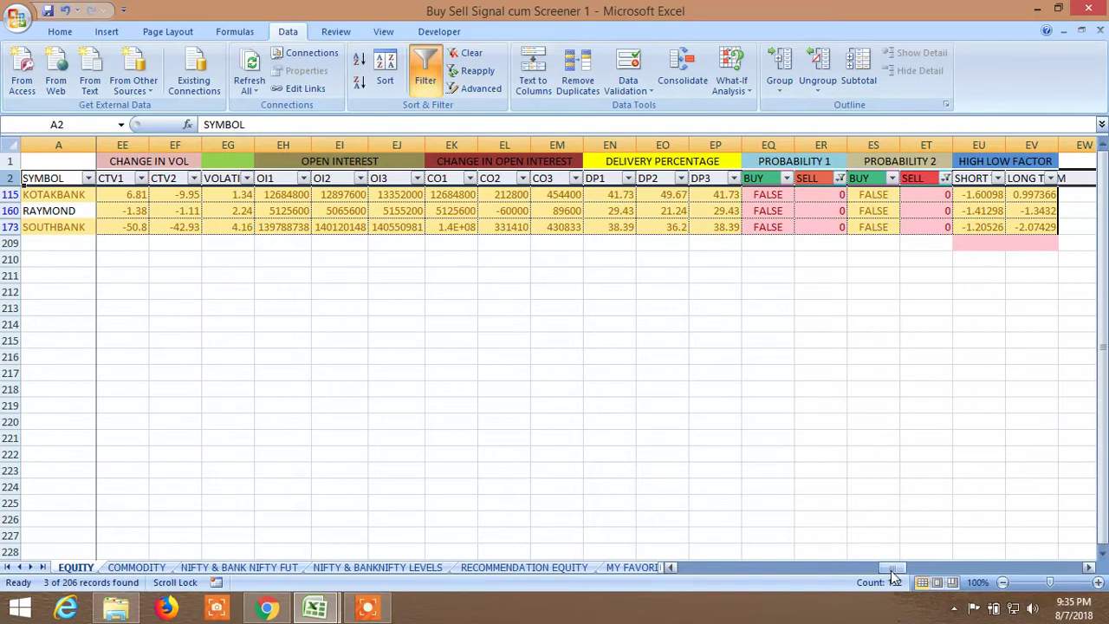
Step: Apply a number filter to the LTP column under LAST PRICE, keeping stocks with a value greater than 100
{"action": "left_click_drag", "start_coordinate": [894, 577], "coordinate": [669, 574]}
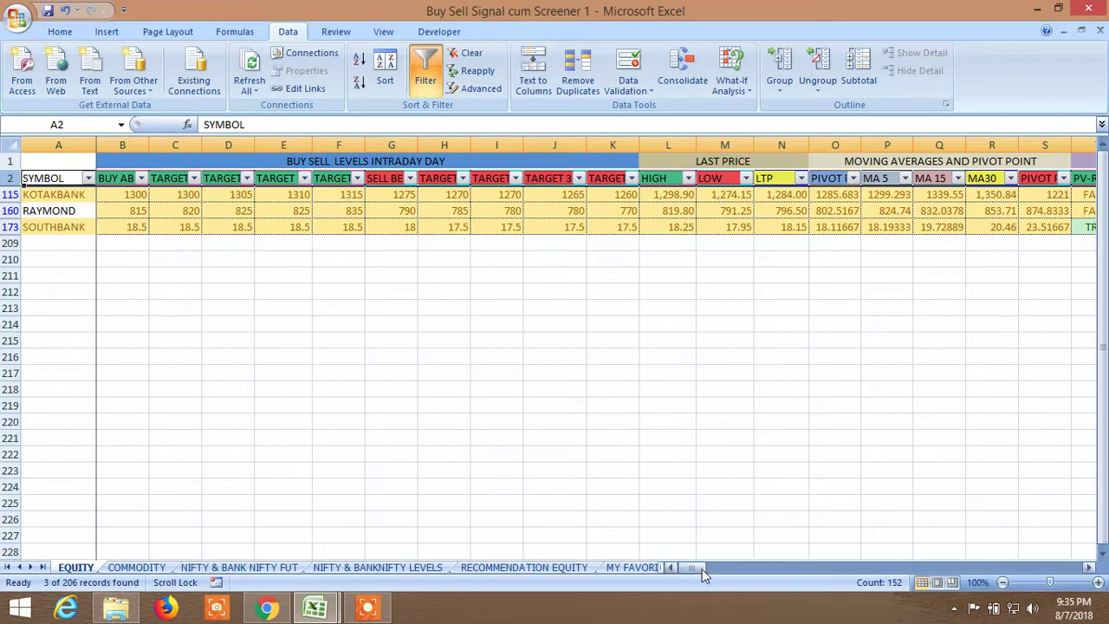
{"action": "left_click_drag", "start_coordinate": [702, 569], "coordinate": [708, 567]}
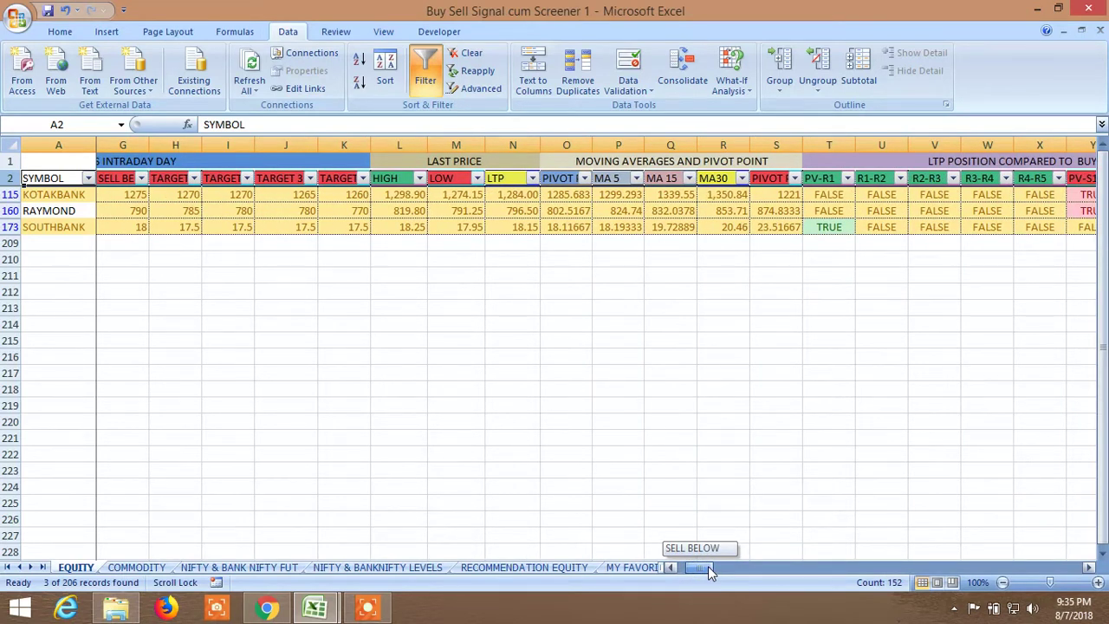
{"action": "mouse_move", "coordinate": [708, 566]}
{"action": "left_mouse_down"}
{"action": "mouse_move", "coordinate": [734, 568]}
{"action": "mouse_move", "coordinate": [692, 573]}
{"action": "left_mouse_up"}
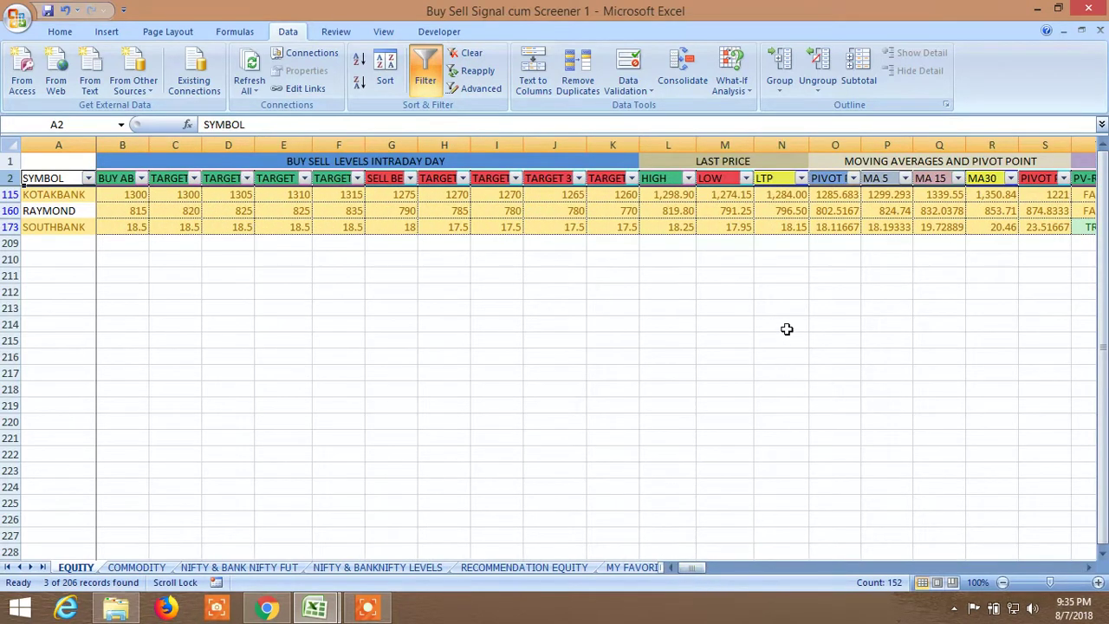
{"action": "left_click", "coordinate": [800, 177]}
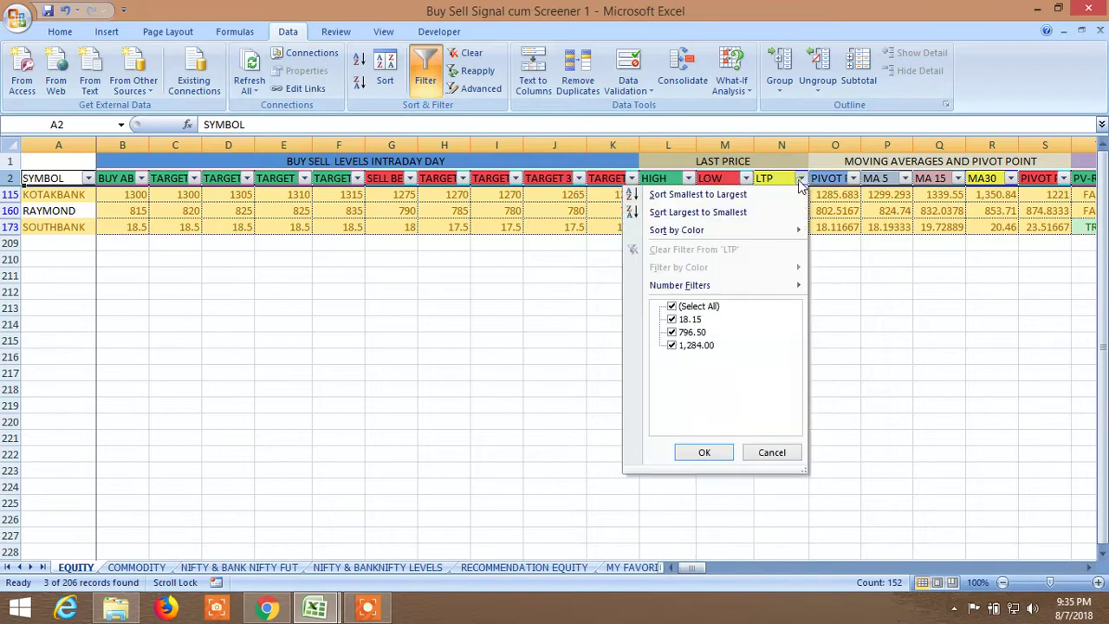
{"action": "mouse_move", "coordinate": [718, 285]}
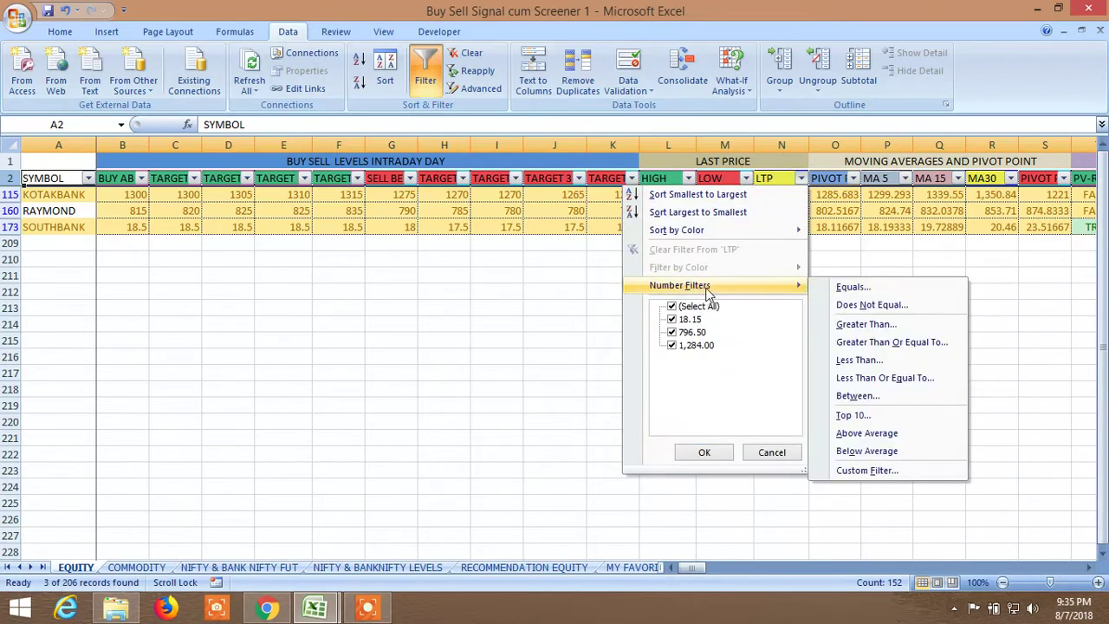
{"action": "left_click", "coordinate": [860, 322]}
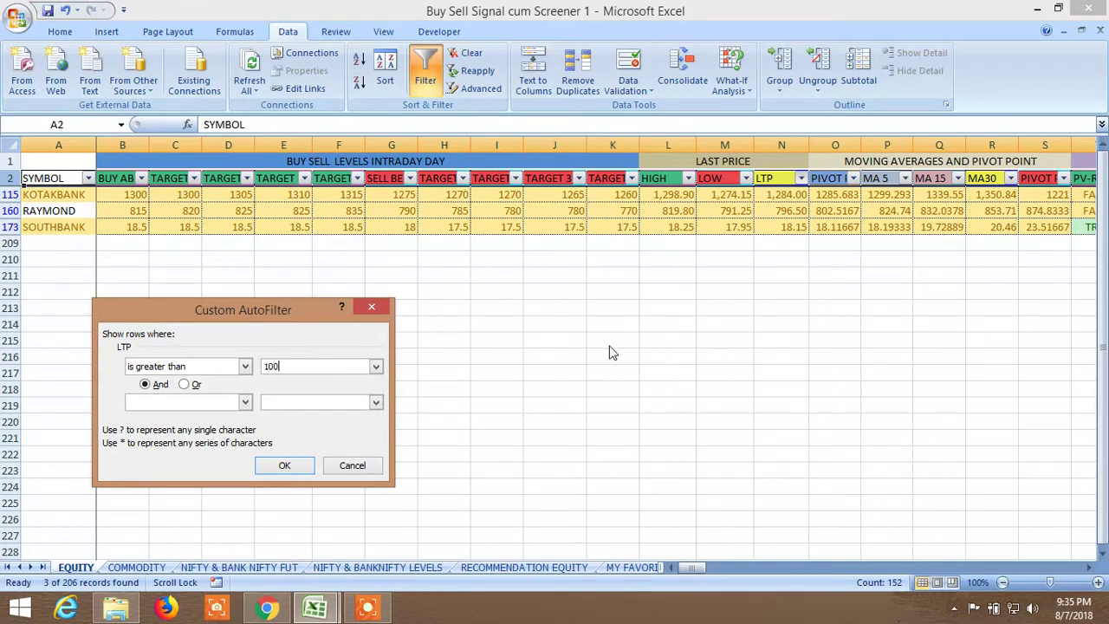
{"action": "left_click", "coordinate": [285, 465]}
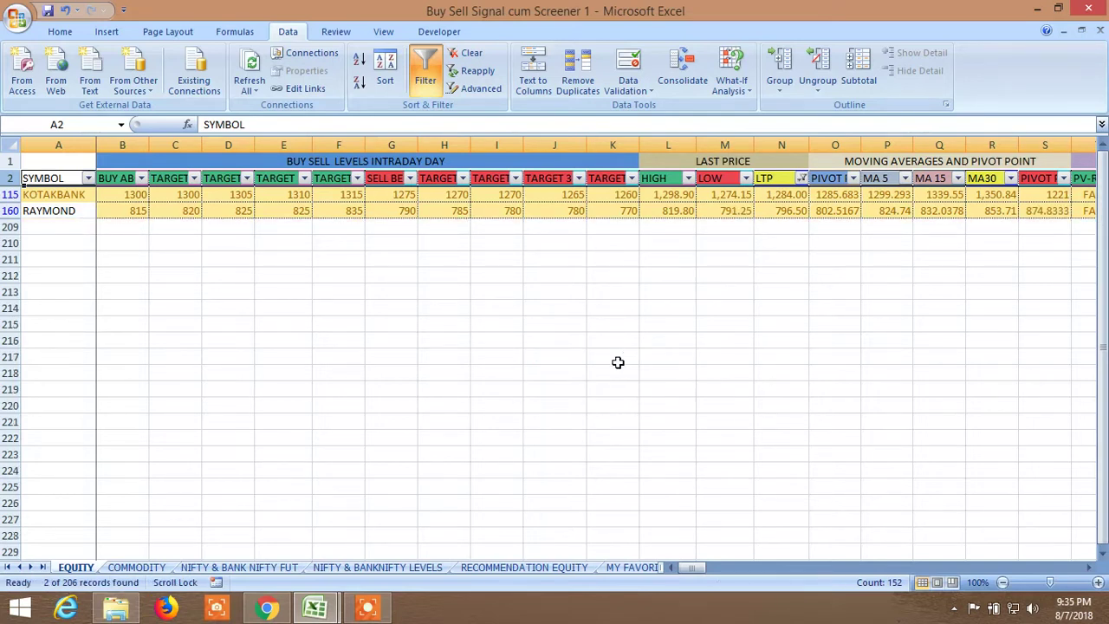
Step: Examine the filtered stocks' LTP position against the intraday, swing, positional, short-term and long-term buy and sell levels
{"action": "left_click_drag", "start_coordinate": [683, 567], "coordinate": [710, 570]}
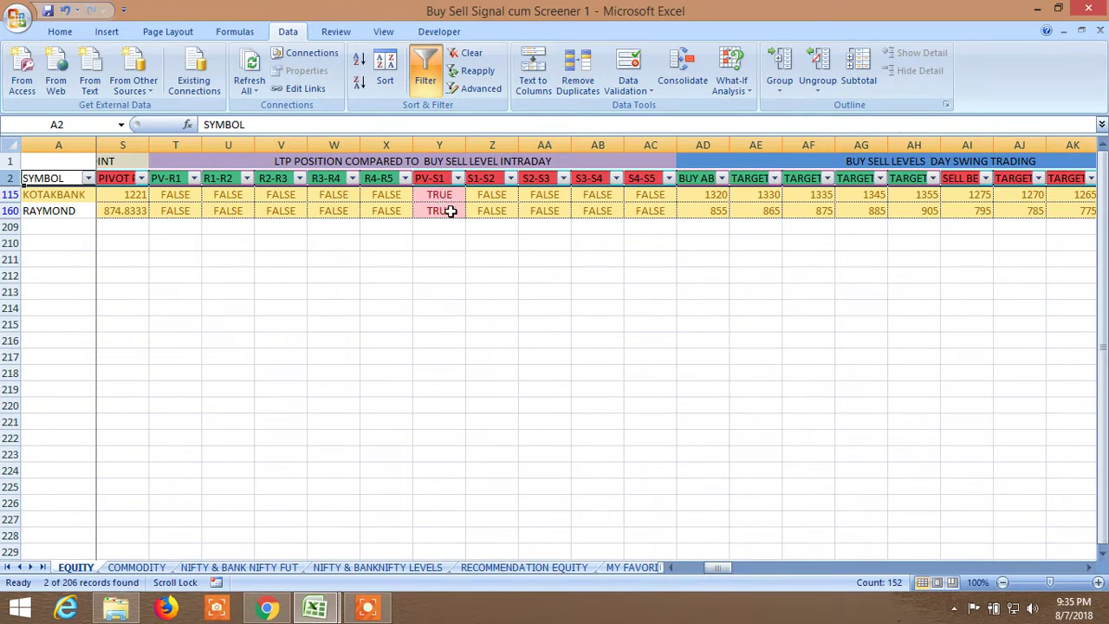
{"action": "left_click_drag", "start_coordinate": [717, 572], "coordinate": [745, 579]}
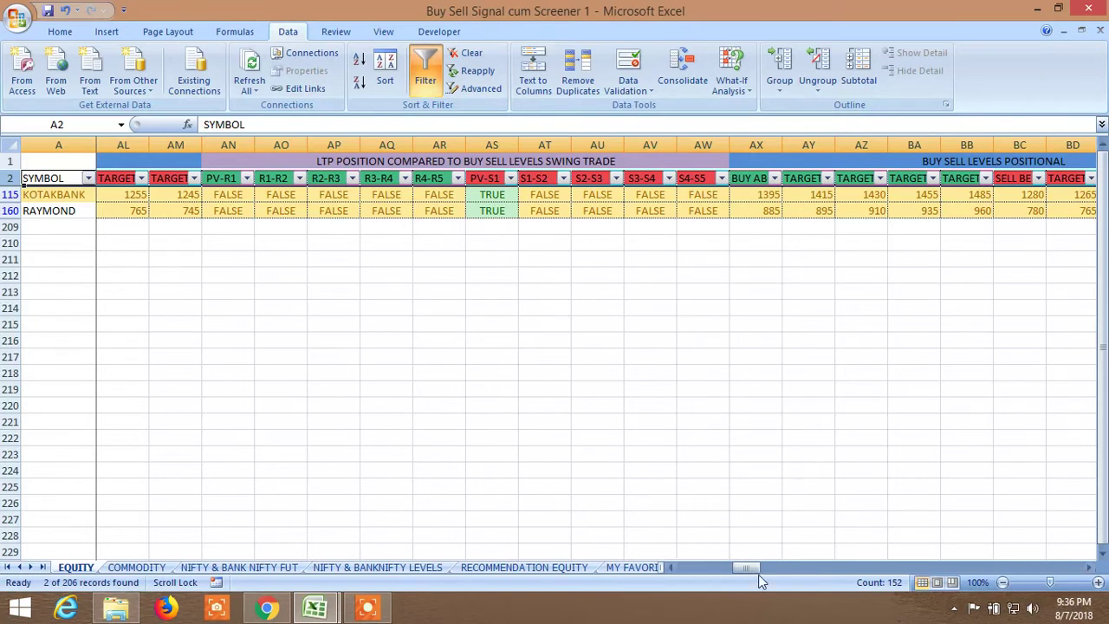
{"action": "left_click_drag", "start_coordinate": [746, 566], "coordinate": [778, 566]}
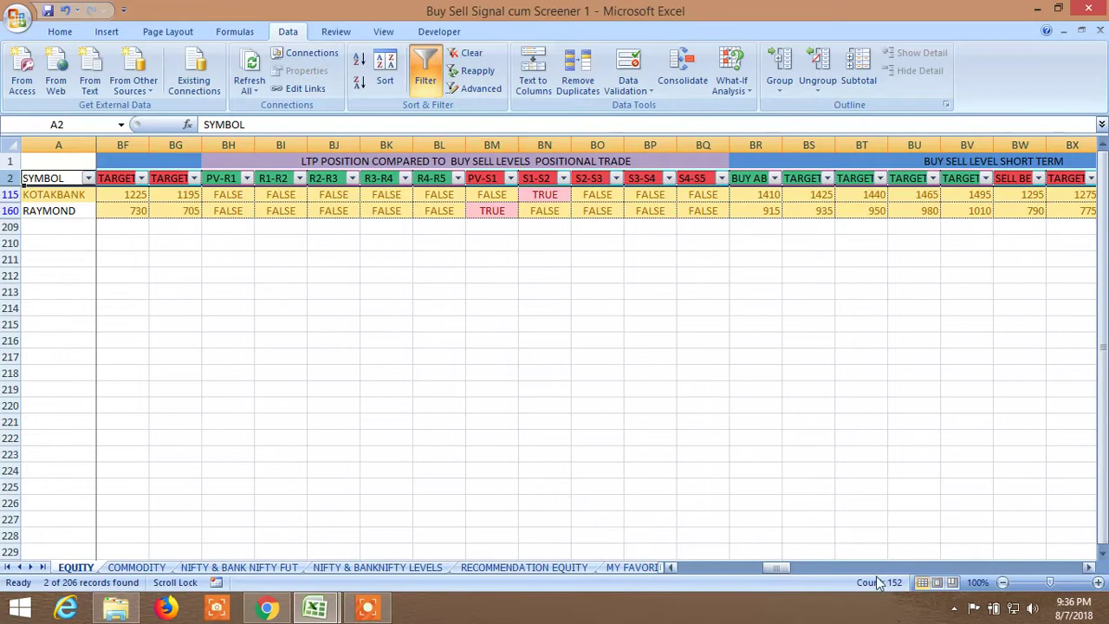
{"action": "left_click_drag", "start_coordinate": [771, 566], "coordinate": [805, 570]}
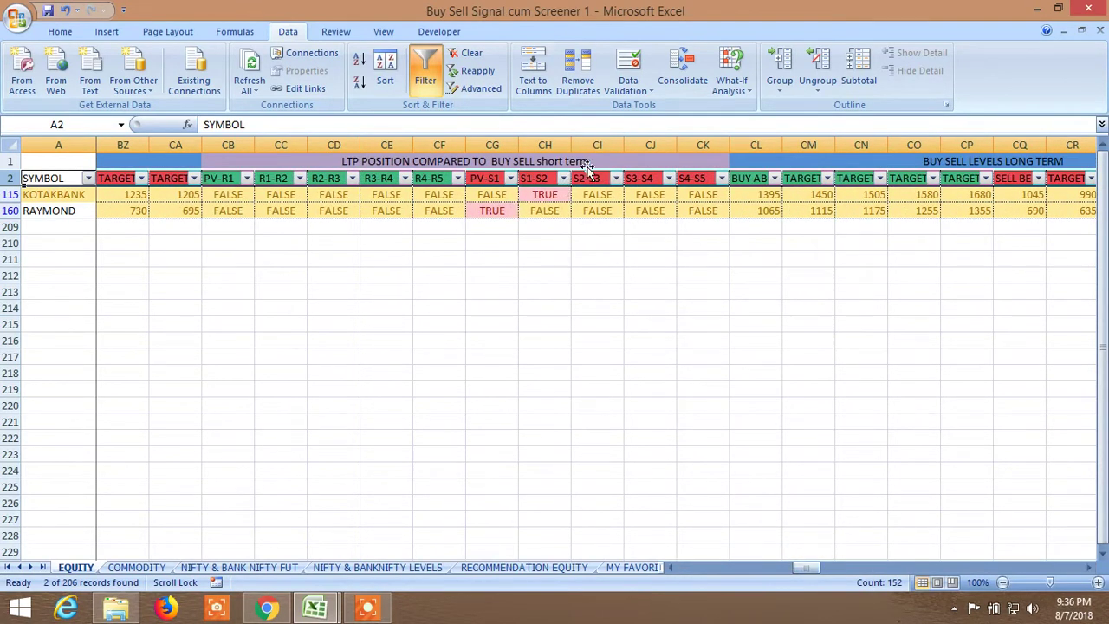
{"action": "left_click_drag", "start_coordinate": [806, 567], "coordinate": [822, 568]}
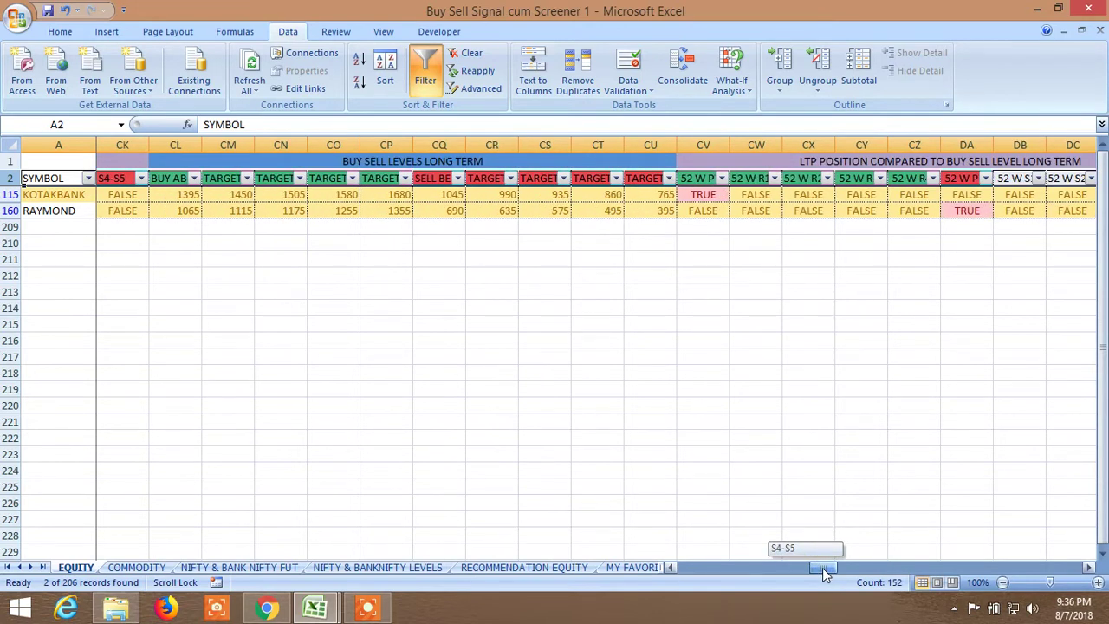
{"action": "left_click_drag", "start_coordinate": [822, 567], "coordinate": [680, 578]}
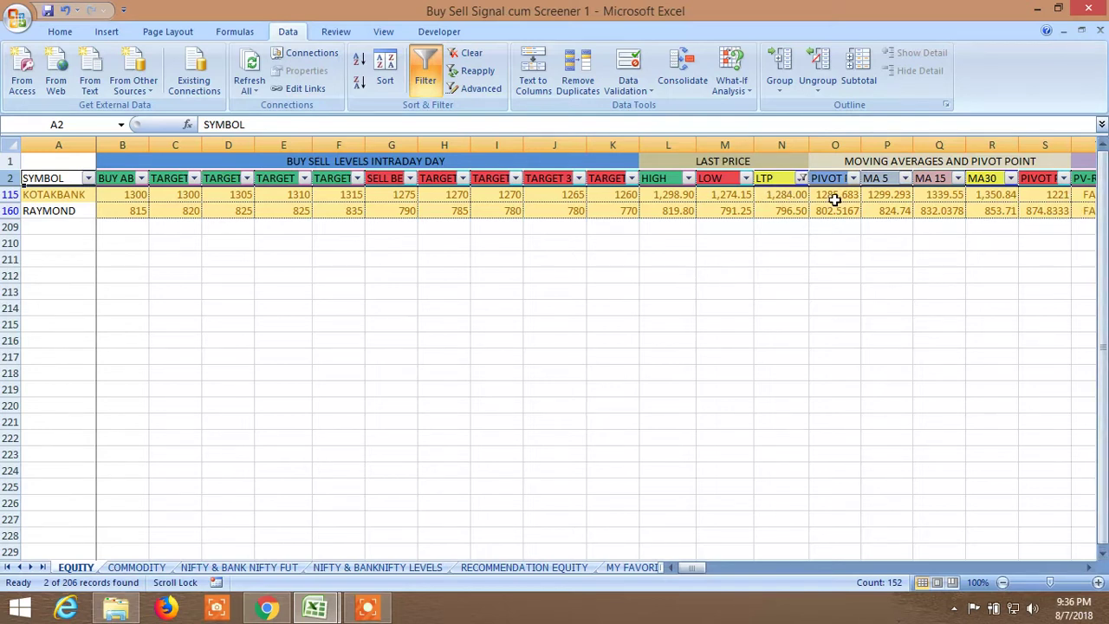
Step: Examine KOTAKBANK's intraday buy-above and sell-below levels, its pivot point and its first buy targets
{"action": "left_click", "coordinate": [138, 195]}
{"action": "left_click", "coordinate": [354, 358]}
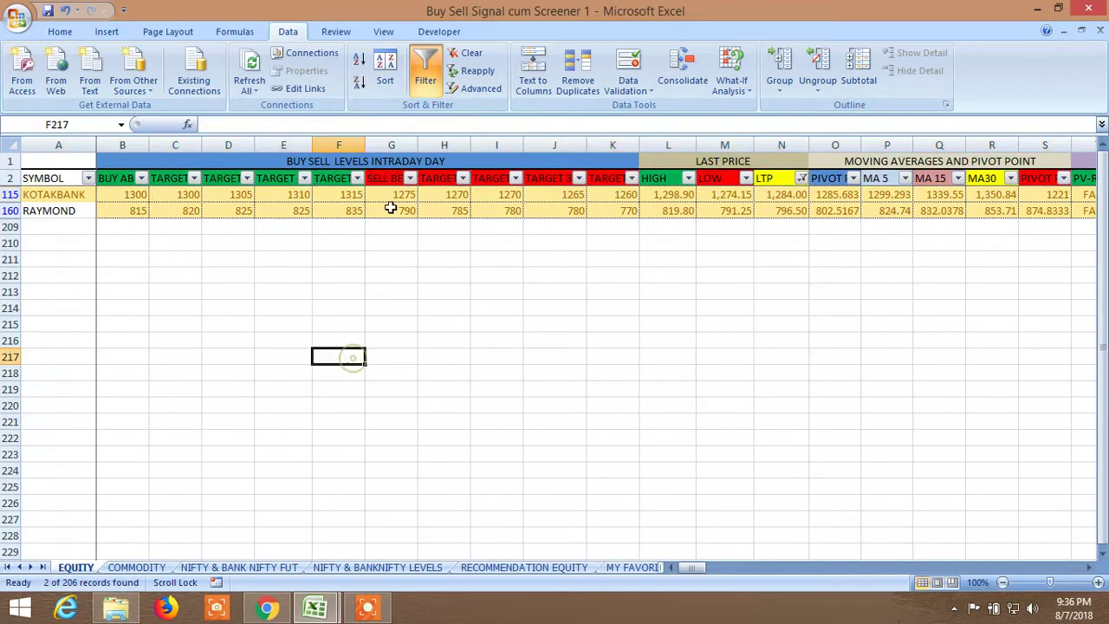
{"action": "left_click", "coordinate": [402, 196]}
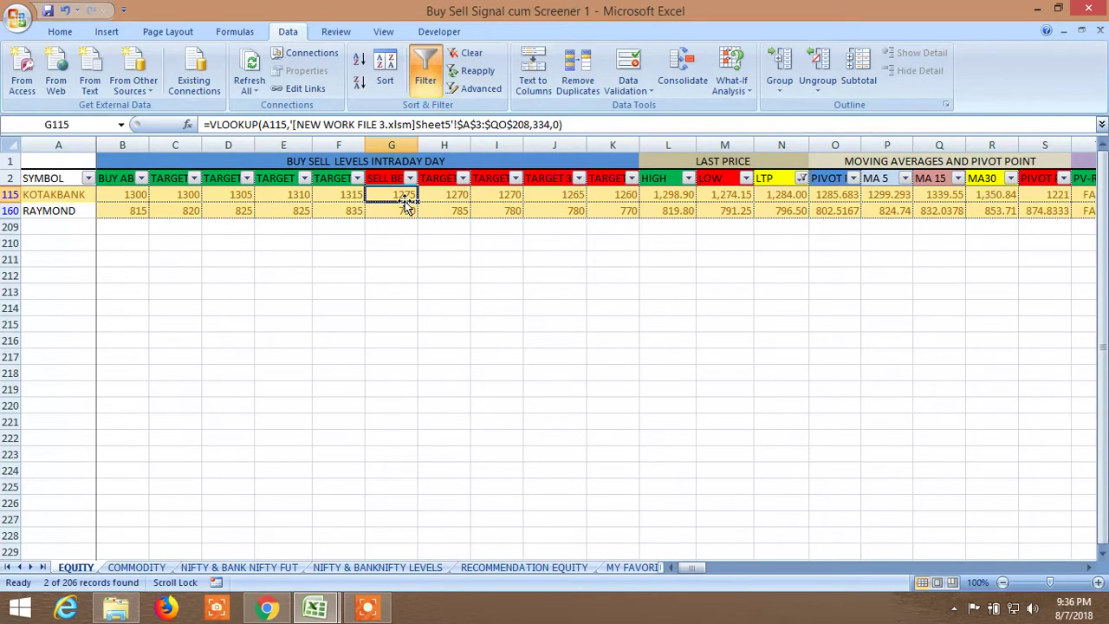
{"action": "left_click", "coordinate": [826, 196]}
{"action": "left_click", "coordinate": [838, 286]}
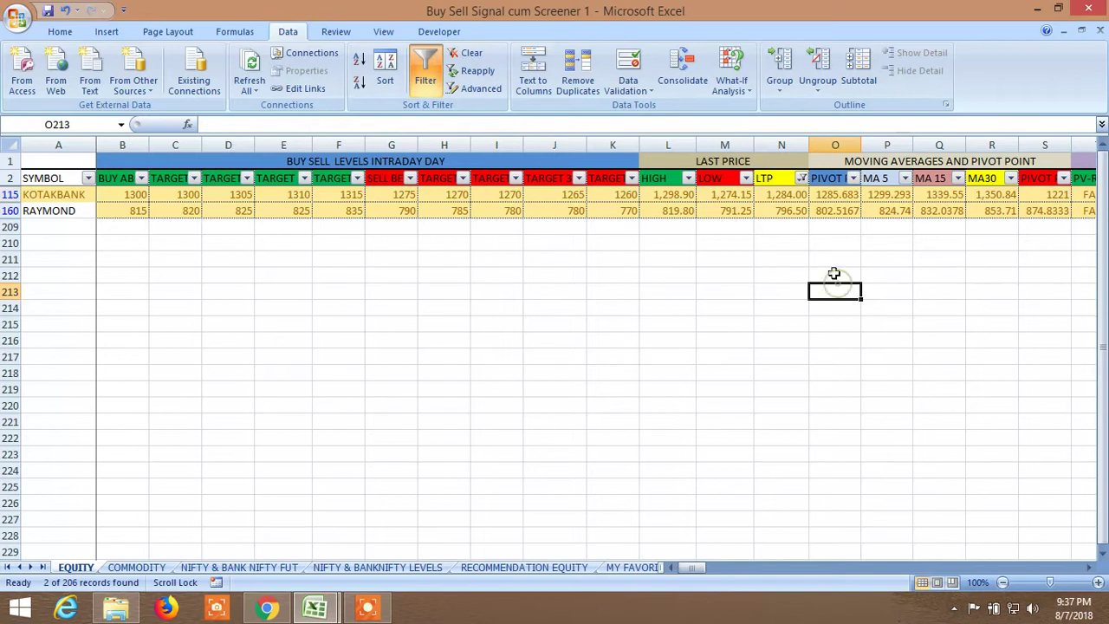
{"action": "left_click", "coordinate": [403, 199]}
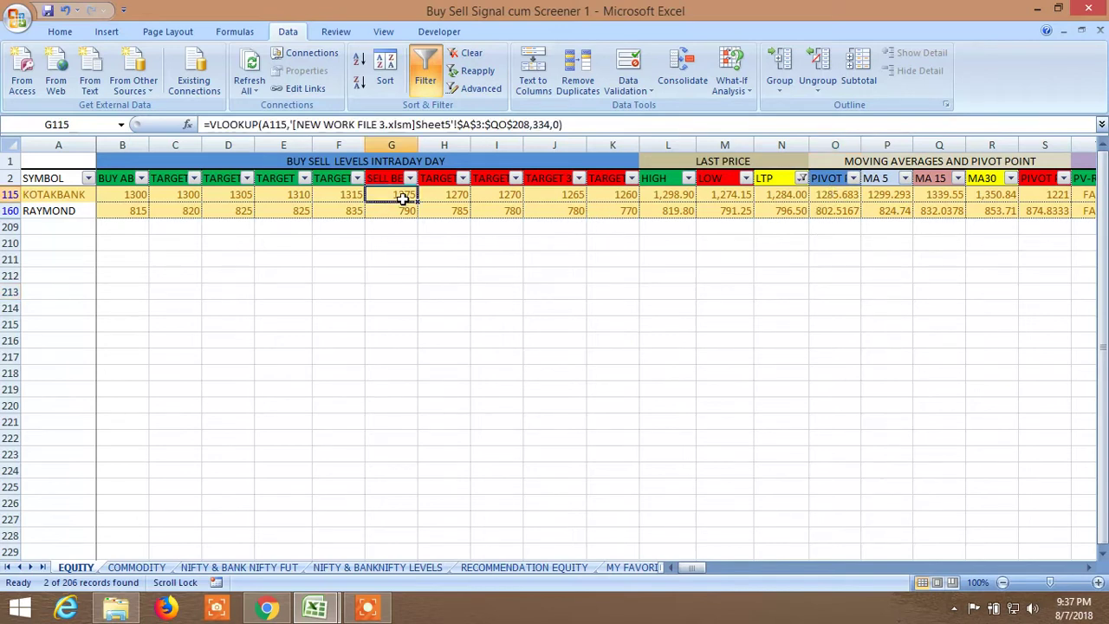
{"action": "left_click", "coordinate": [570, 336]}
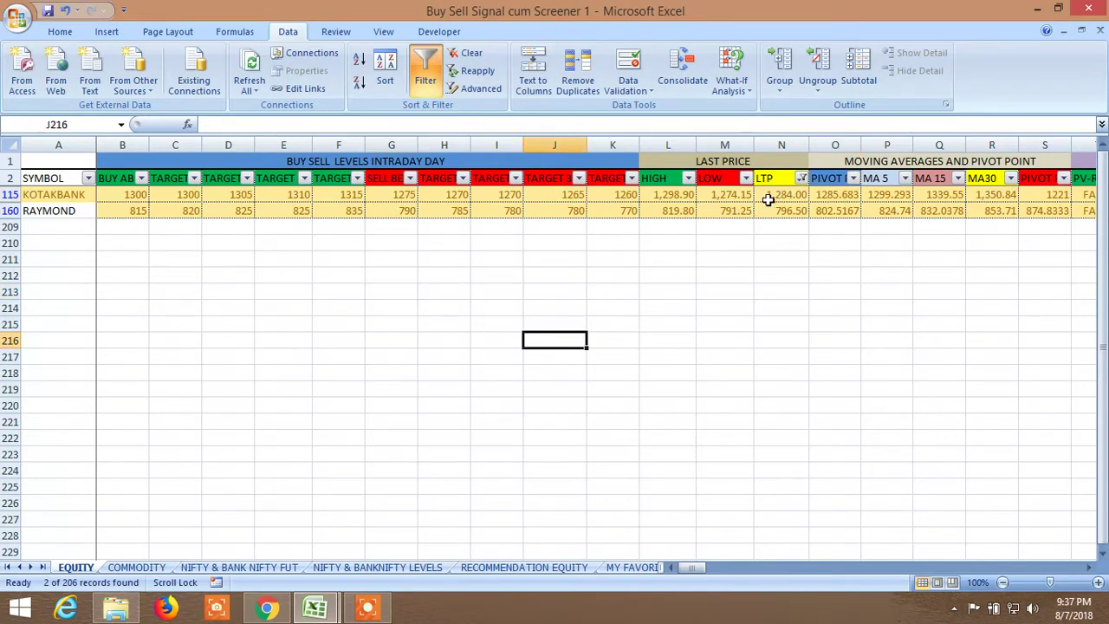
{"action": "left_click", "coordinate": [124, 197]}
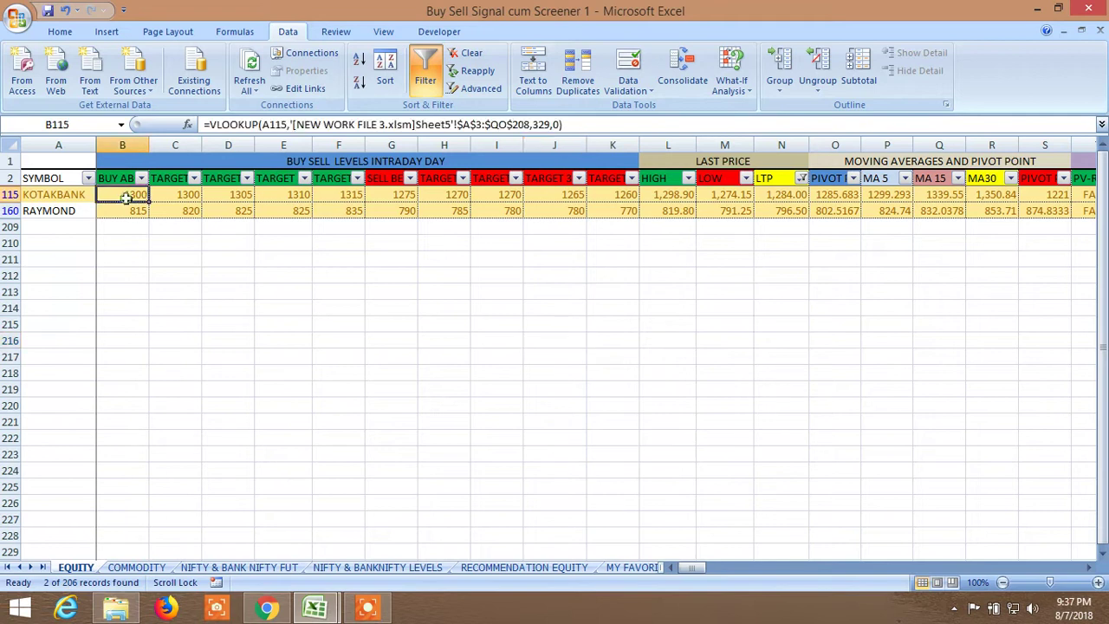
{"action": "left_click", "coordinate": [253, 286]}
{"action": "left_click", "coordinate": [186, 200]}
{"action": "left_click", "coordinate": [221, 198]}
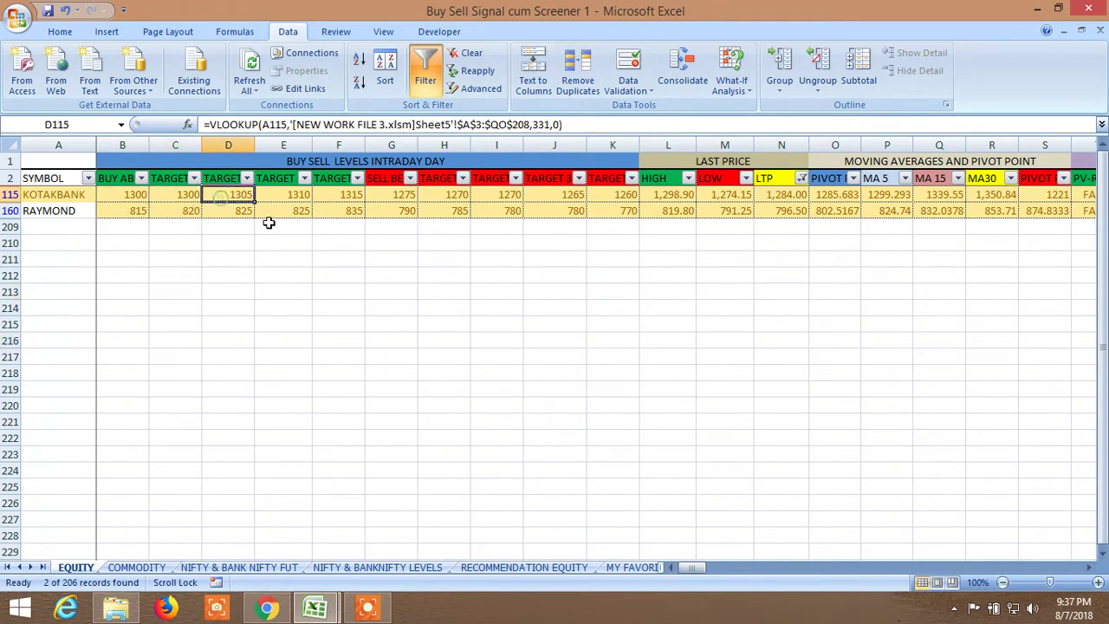
Step: Examine RAYMOND's LTP against its intraday sell-below level and pivot point
{"action": "left_click", "coordinate": [790, 212]}
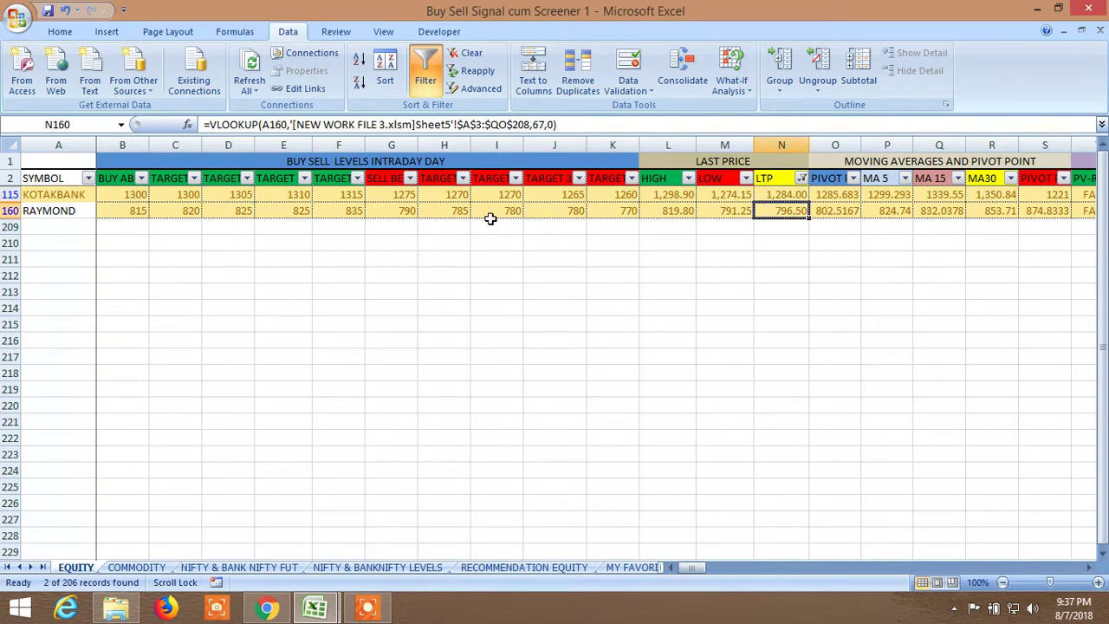
{"action": "left_click", "coordinate": [403, 213]}
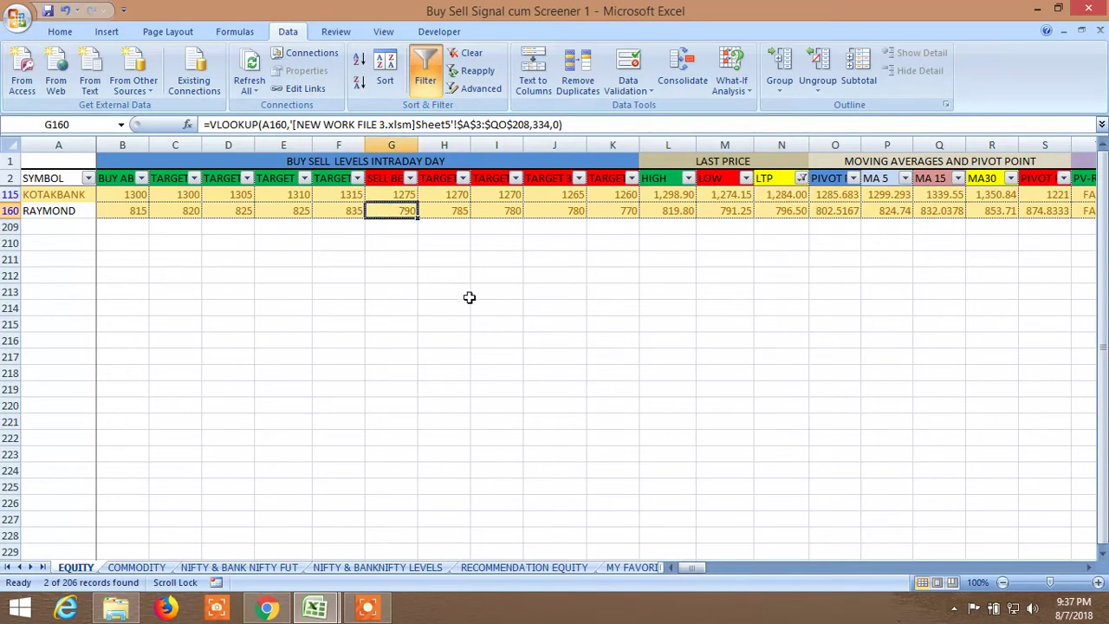
{"action": "left_click", "coordinate": [546, 295]}
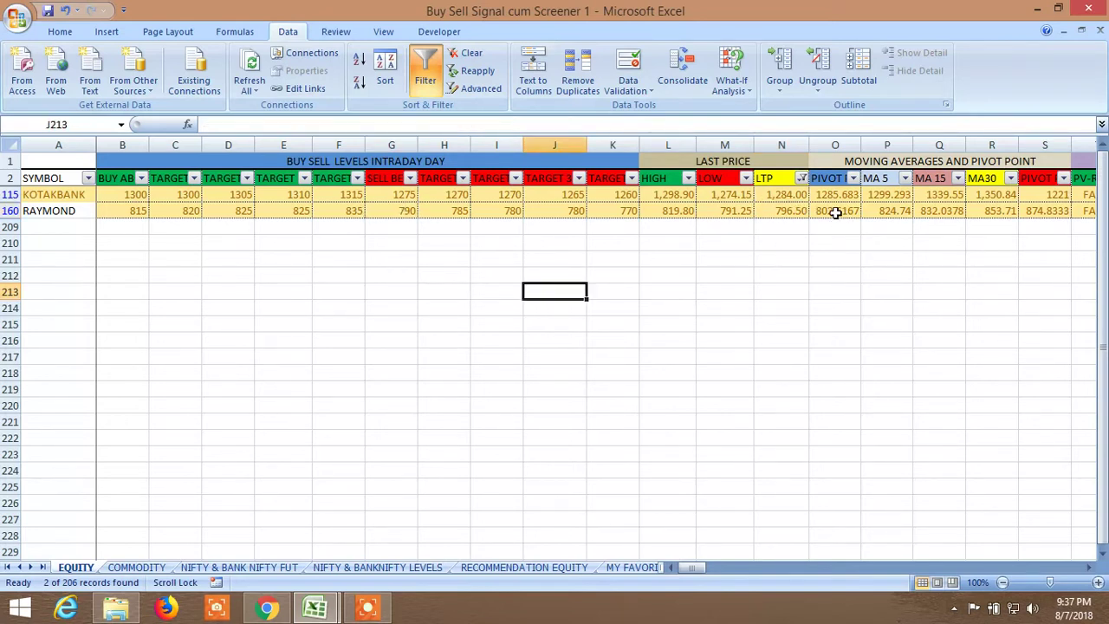
{"action": "left_click", "coordinate": [834, 212]}
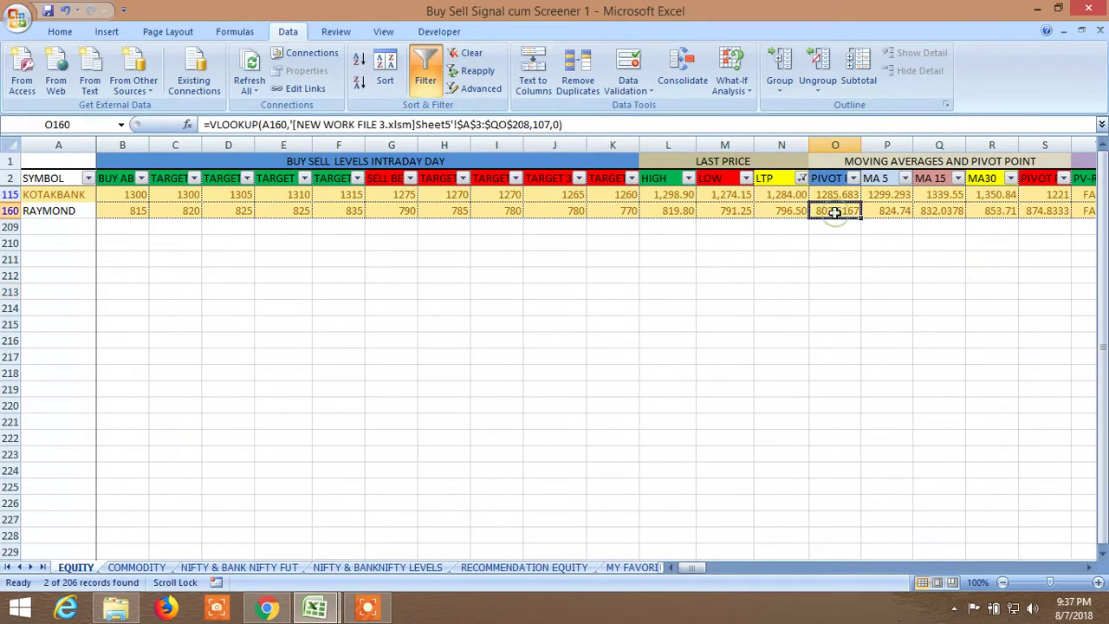
Step: Remove all filters from the EQUITY sheet to restore every stock, and turn filtering back on for the header row 2
{"action": "left_click", "coordinate": [132, 212]}
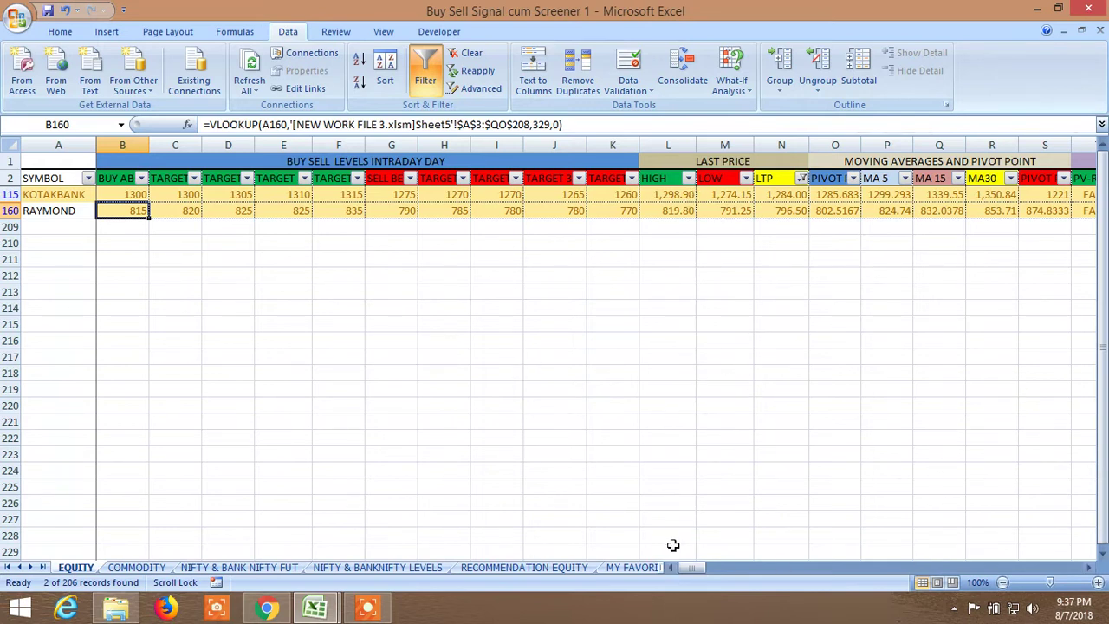
{"action": "mouse_move", "coordinate": [692, 567]}
{"action": "left_mouse_down"}
{"action": "mouse_move", "coordinate": [704, 572]}
{"action": "mouse_move", "coordinate": [682, 568]}
{"action": "left_mouse_up"}
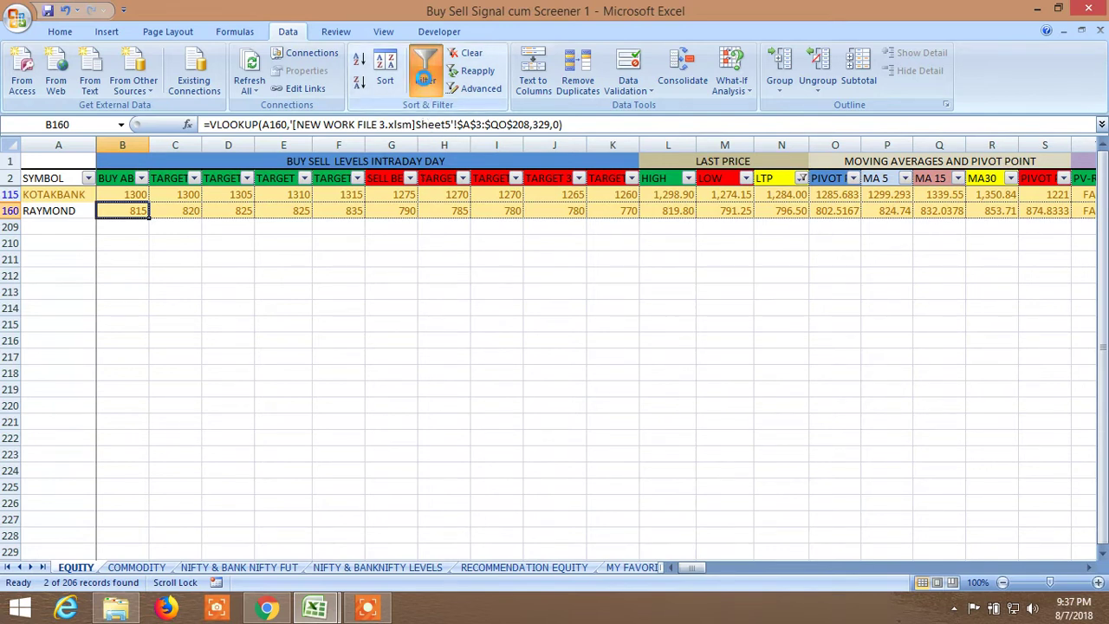
{"action": "left_click", "coordinate": [426, 79]}
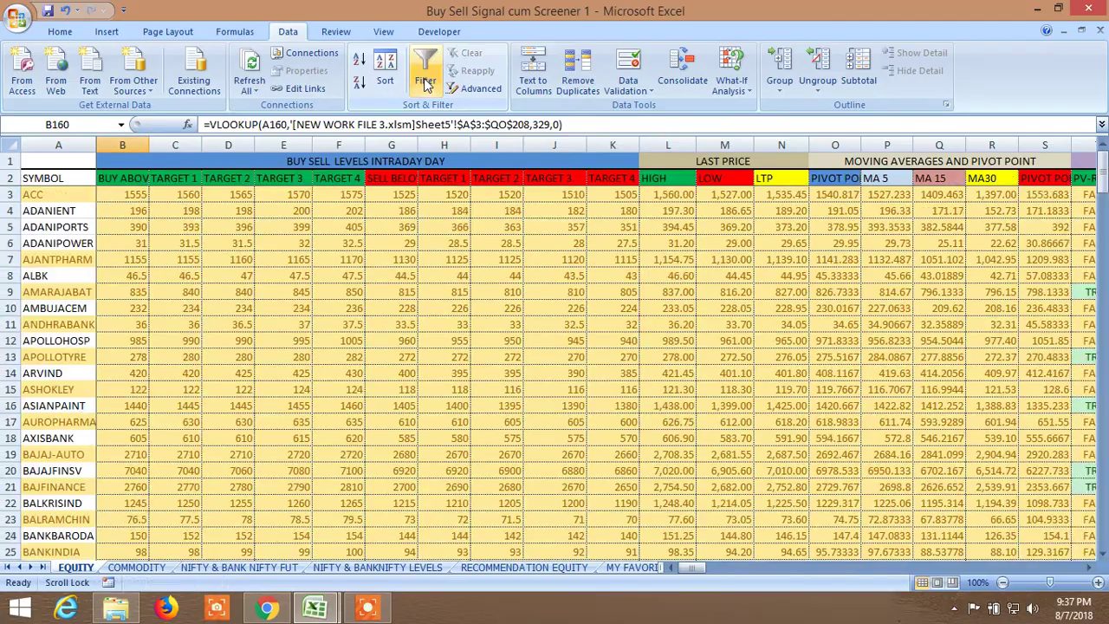
{"action": "left_click_drag", "start_coordinate": [688, 567], "coordinate": [890, 565]}
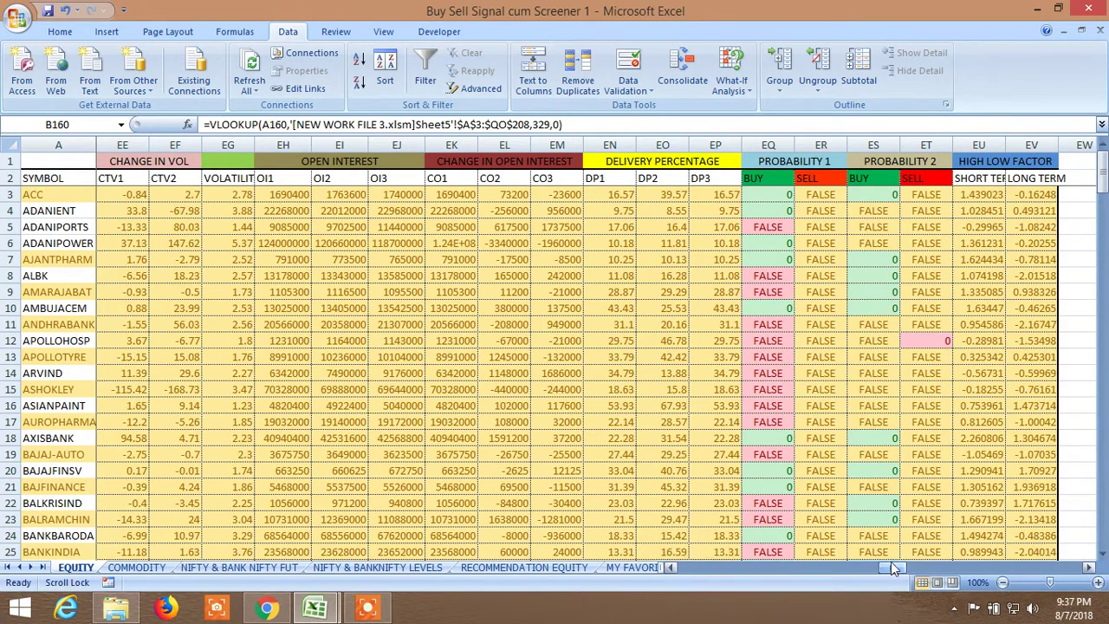
{"action": "left_click", "coordinate": [10, 178]}
{"action": "left_click", "coordinate": [424, 70]}
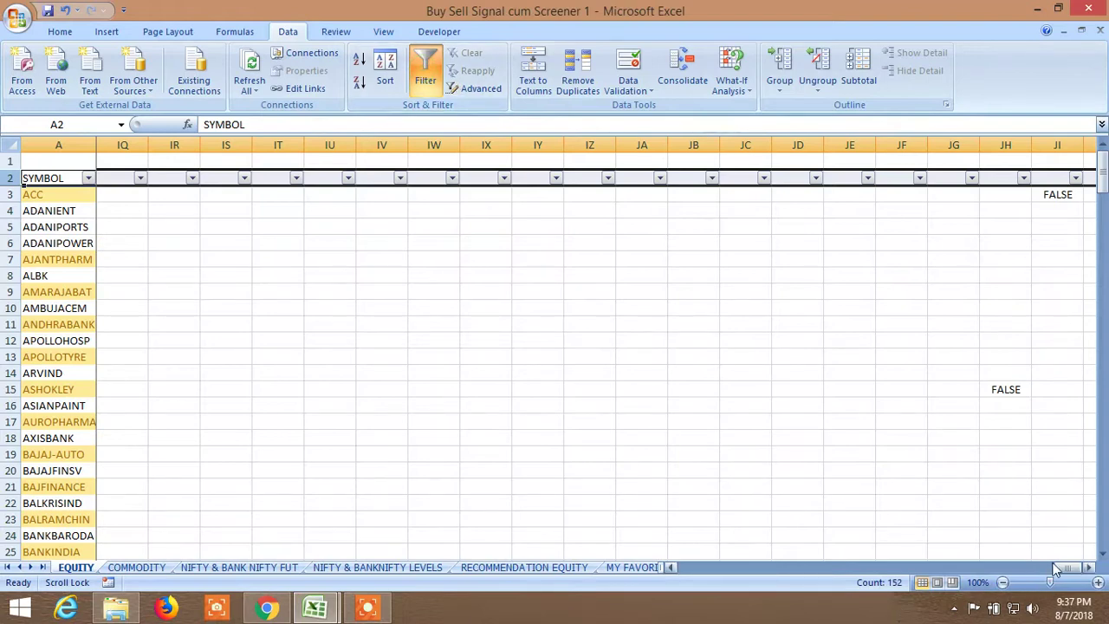
Step: Filter the BUY column under PROBABILITY 1 to show only the value 0, excluding FALSE
{"action": "left_click_drag", "start_coordinate": [1066, 567], "coordinate": [888, 576]}
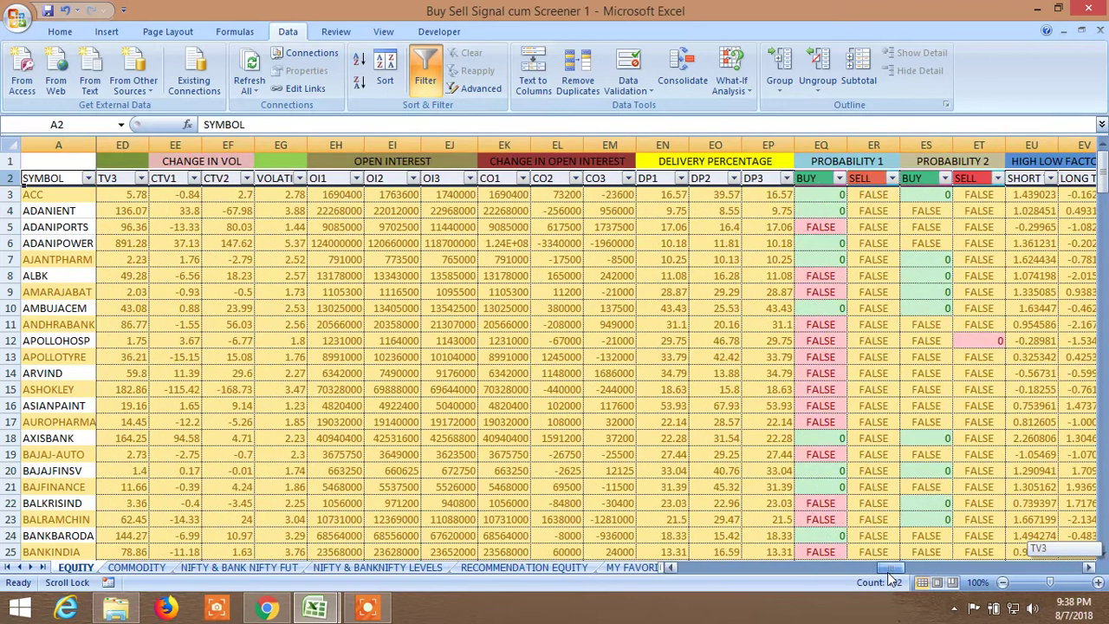
{"action": "left_click", "coordinate": [839, 178]}
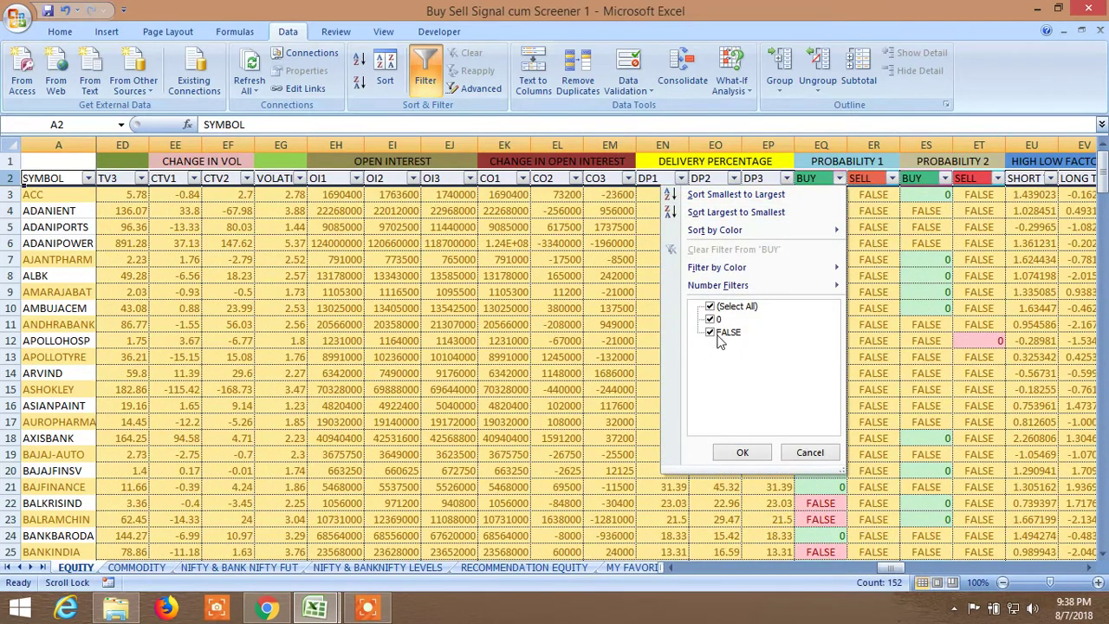
{"action": "left_click", "coordinate": [743, 453]}
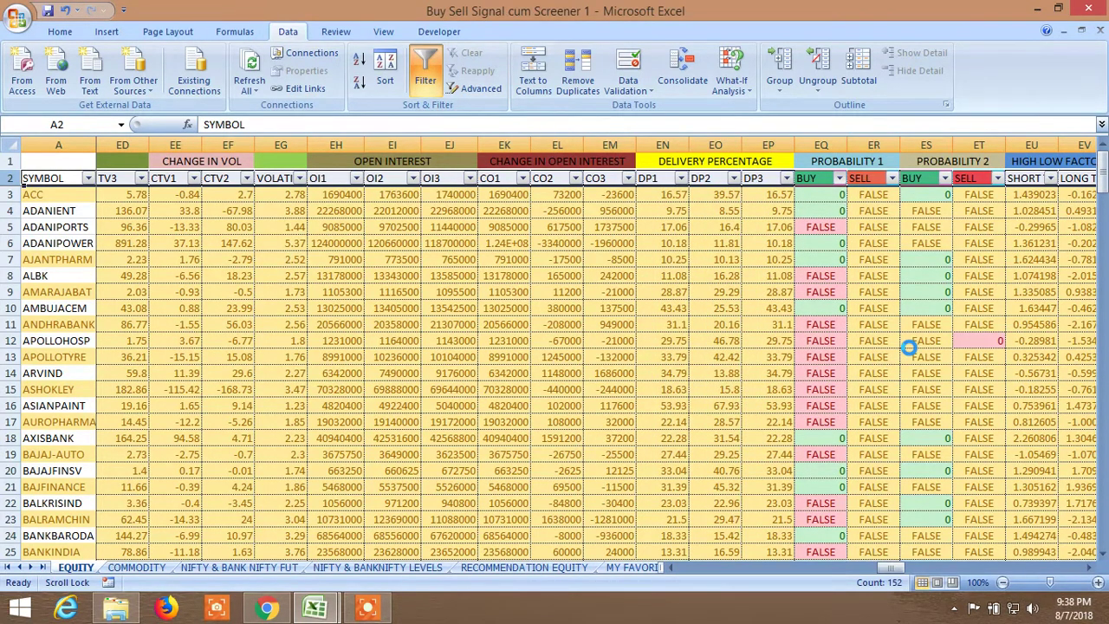
Step: Filter the BUY column under PROBABILITY 2 to exclude FALSE, keeping only the value 0
{"action": "left_click", "coordinate": [945, 179]}
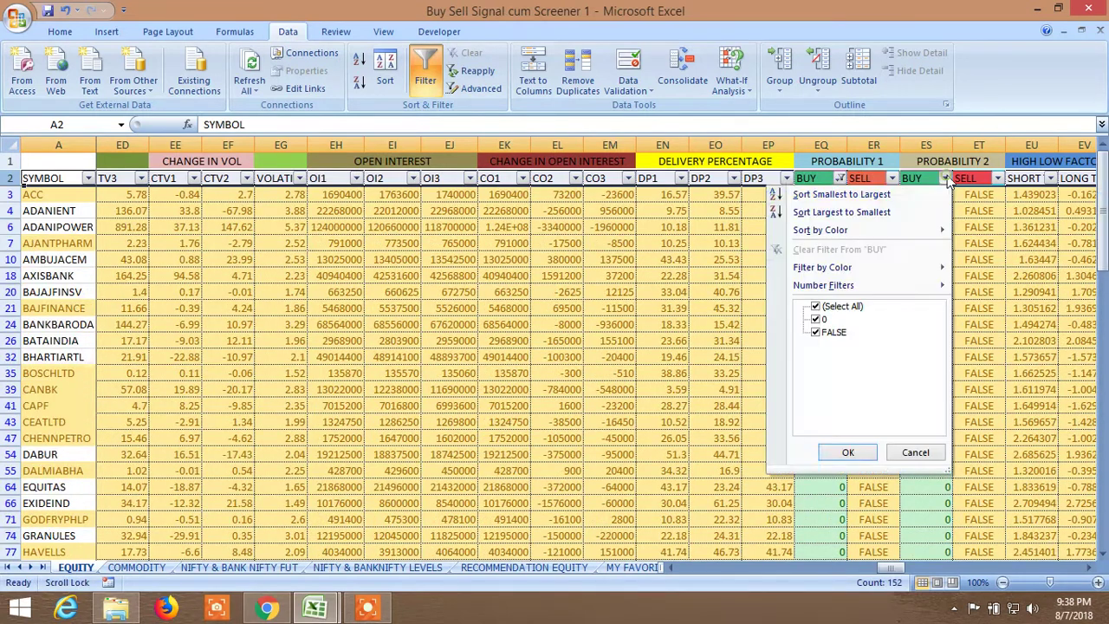
{"action": "left_click", "coordinate": [817, 333]}
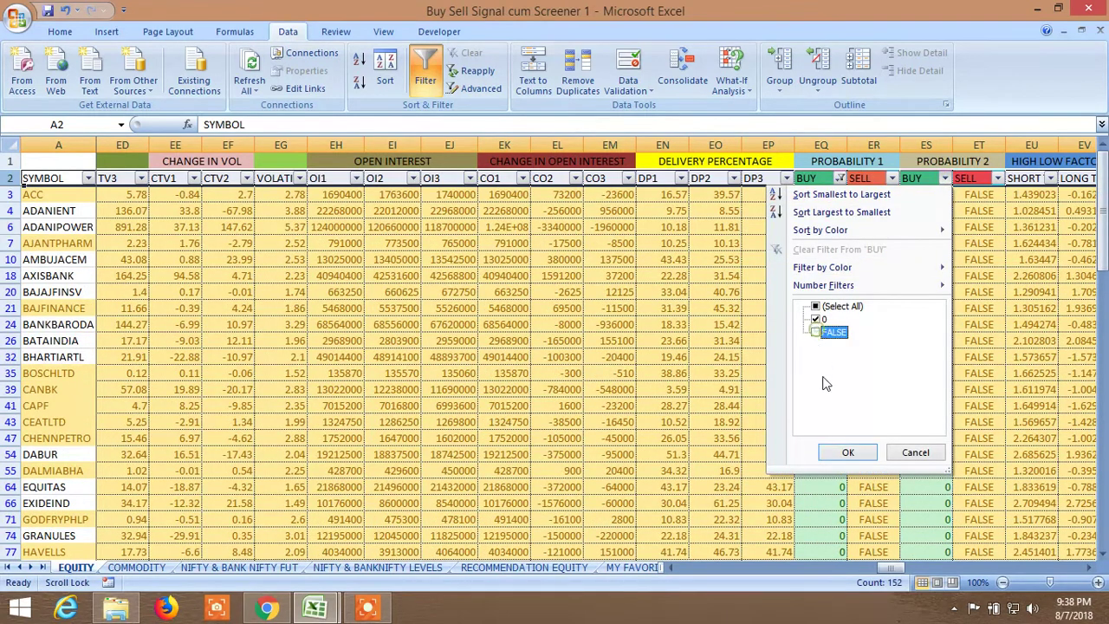
{"action": "left_click", "coordinate": [840, 451]}
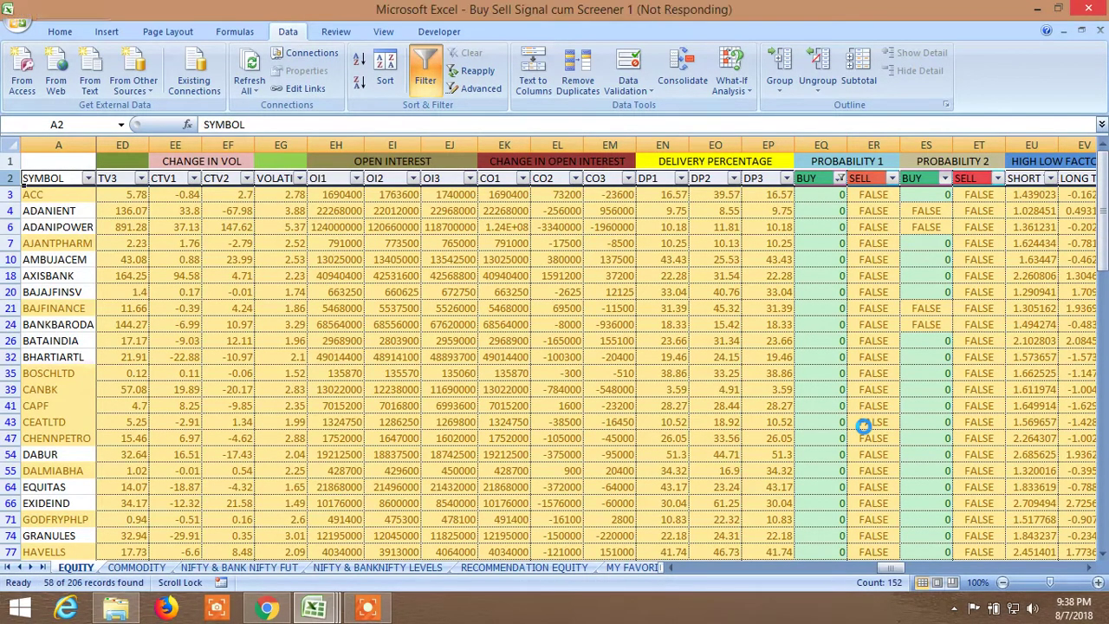
{"action": "left_click", "coordinate": [846, 426]}
Step: Filter the NEW 1W HIGH column under NEW HIGH LOWS to keep only the value 0, excluding FALSE
{"action": "left_click_drag", "start_coordinate": [892, 568], "coordinate": [848, 559]}
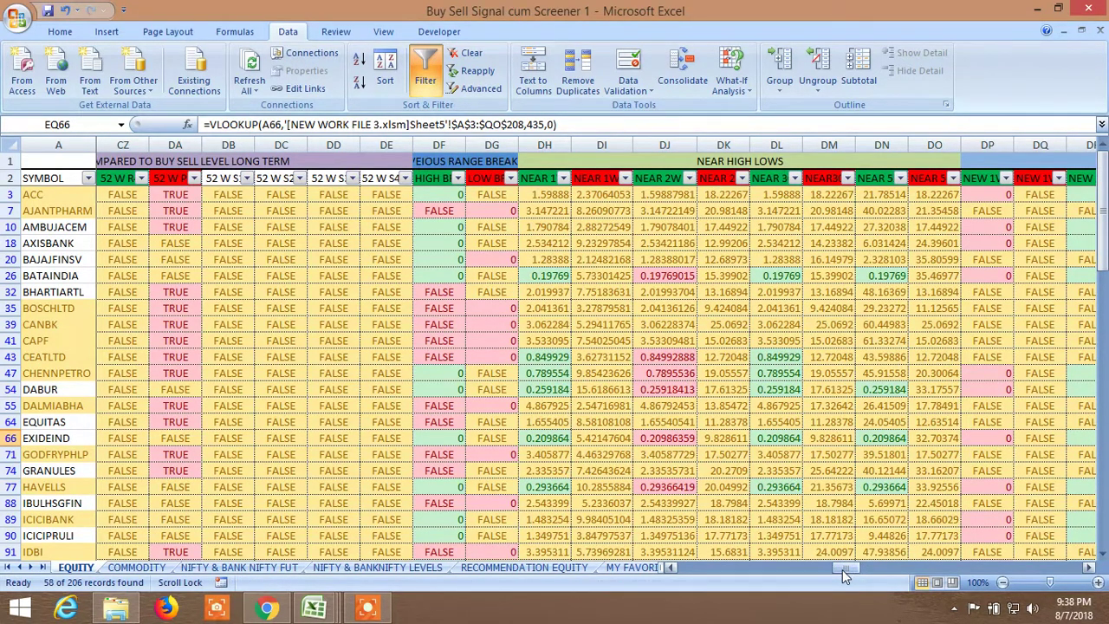
{"action": "left_click_drag", "start_coordinate": [845, 569], "coordinate": [854, 569]}
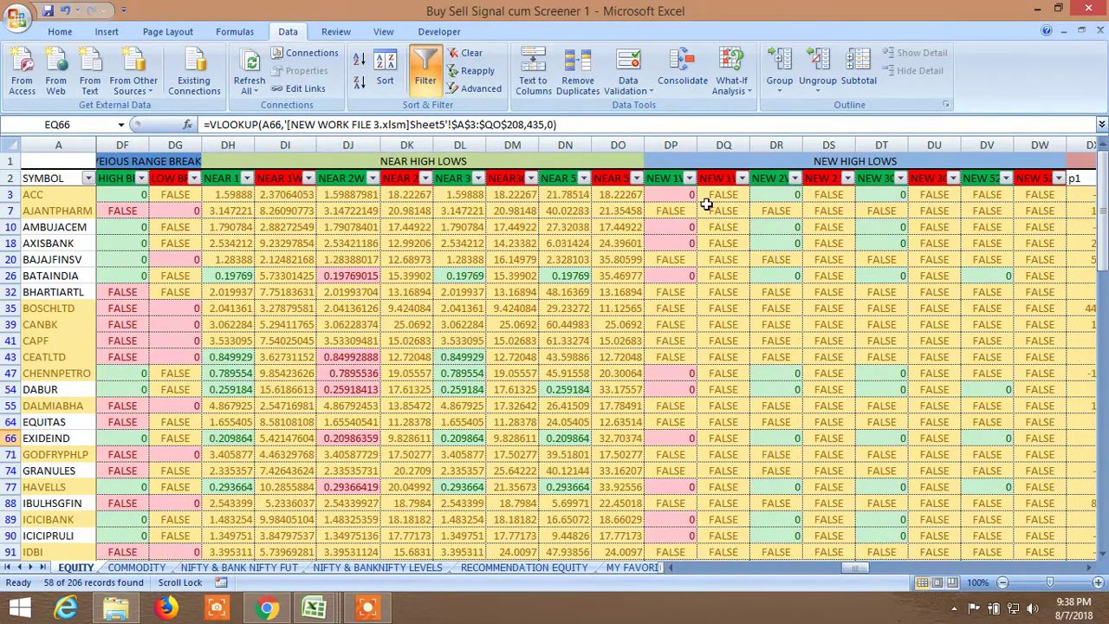
{"action": "left_click", "coordinate": [689, 178]}
{"action": "left_click", "coordinate": [559, 333]}
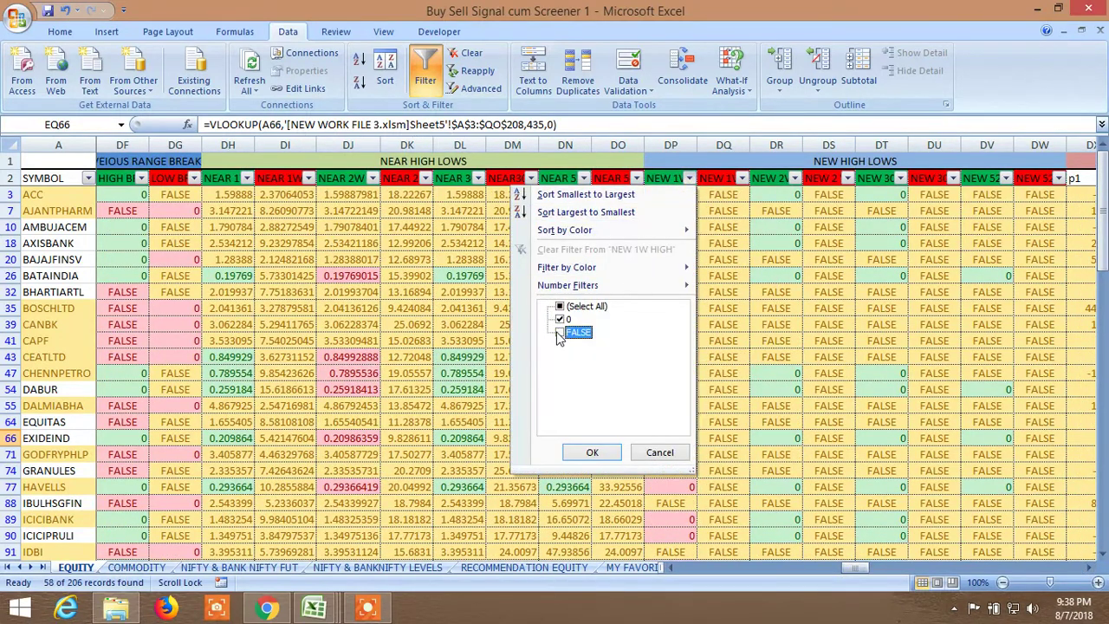
{"action": "left_click", "coordinate": [595, 452]}
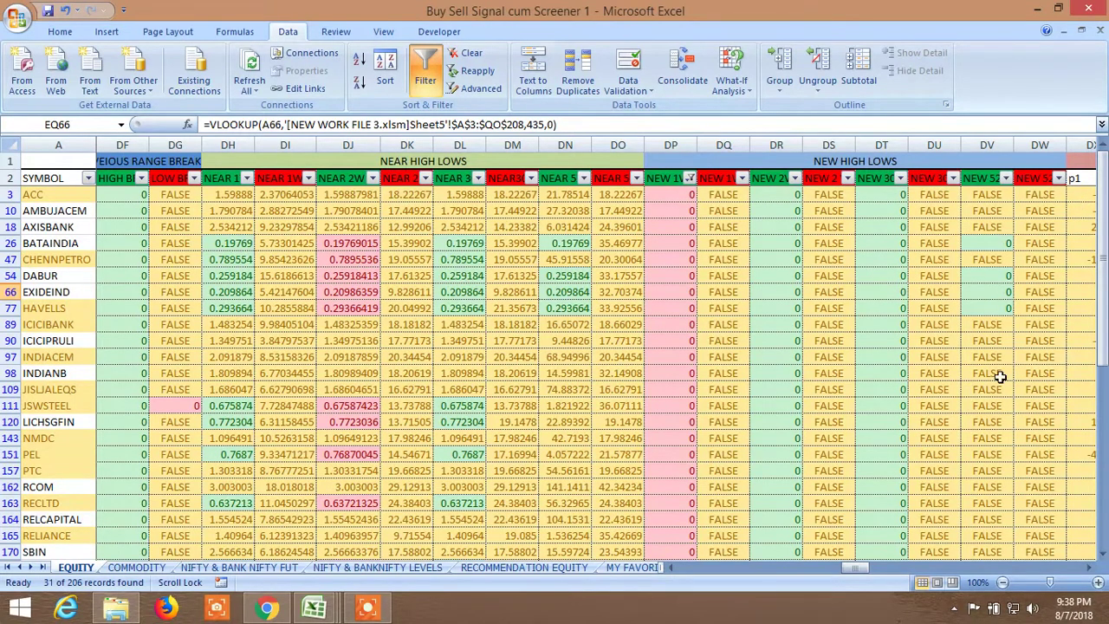
Step: Examine the filtered stocks' LTP position compared to the intraday buy and sell levels
{"action": "left_click_drag", "start_coordinate": [861, 565], "coordinate": [717, 569]}
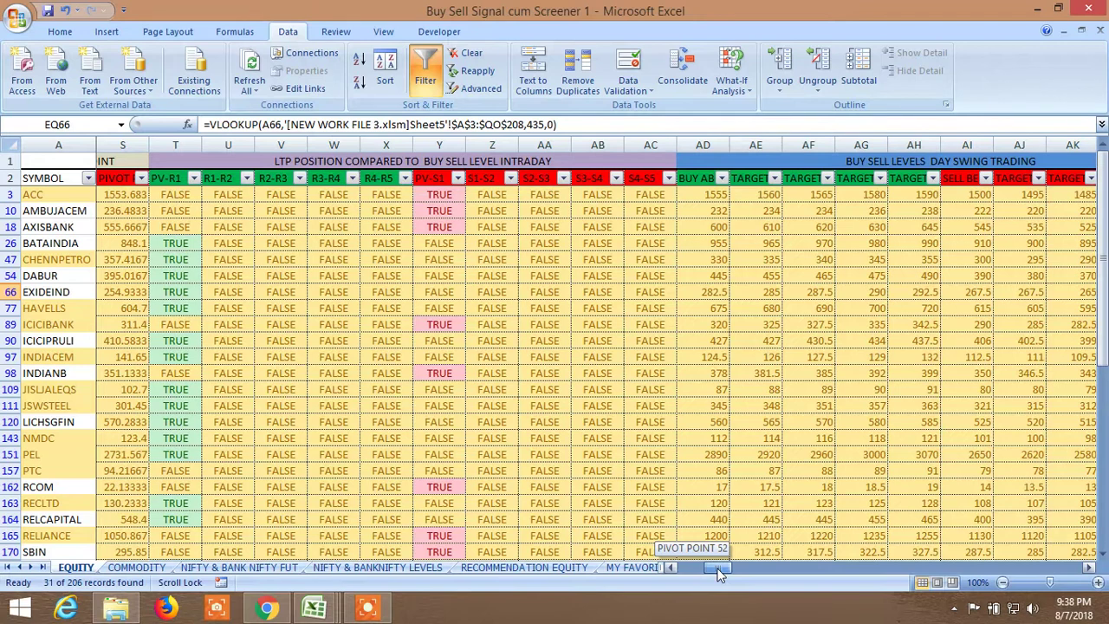
{"action": "left_click_drag", "start_coordinate": [719, 569], "coordinate": [709, 567]}
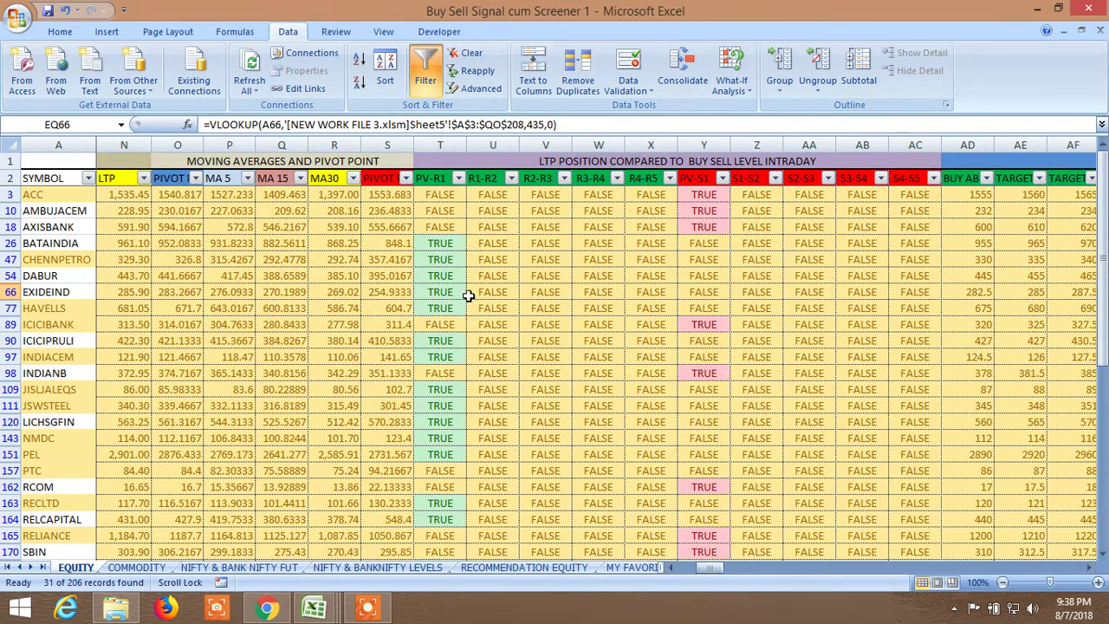